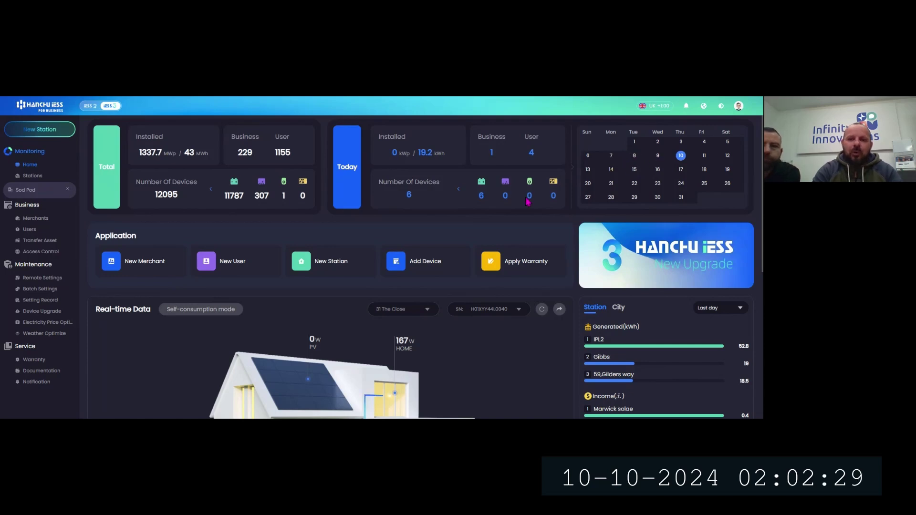
Show the dashboard's daily installation figures for 9 October 2024 and view the real-time data below.
click(656, 156)
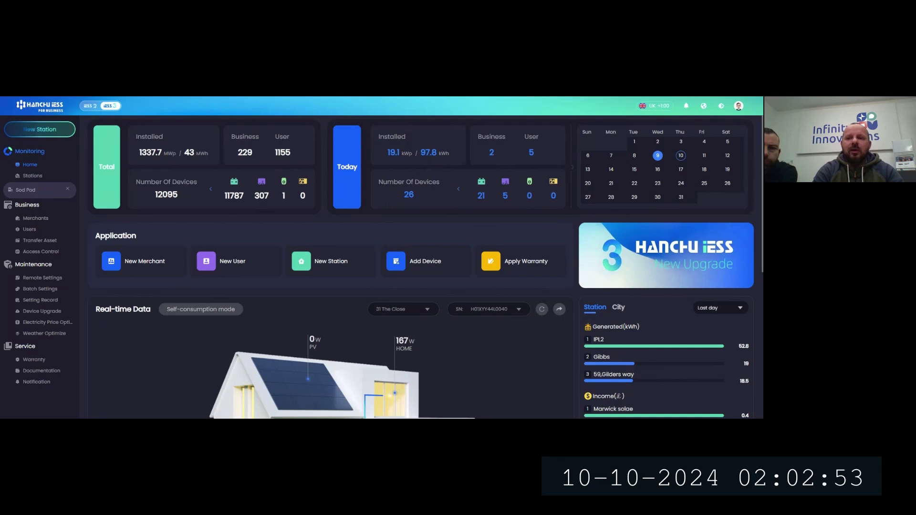
scroll(760, 179, down, 3)
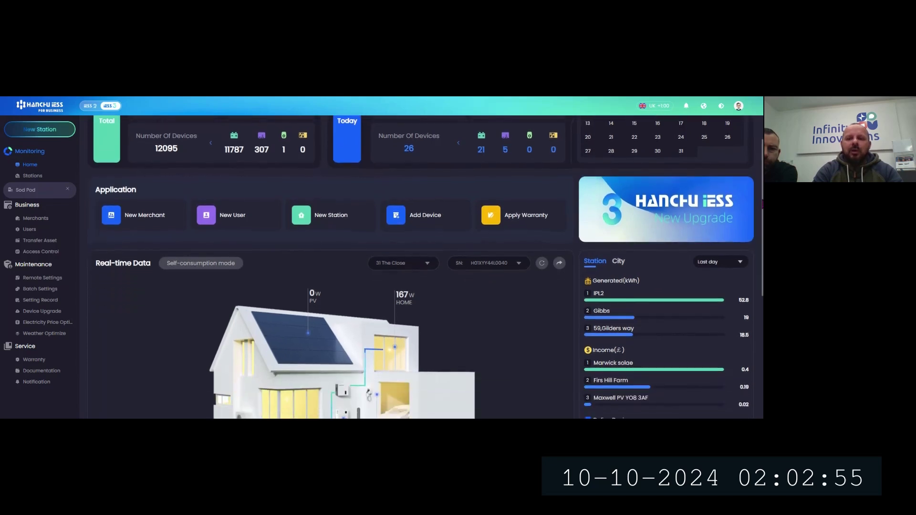
scroll(760, 191, down, 2)
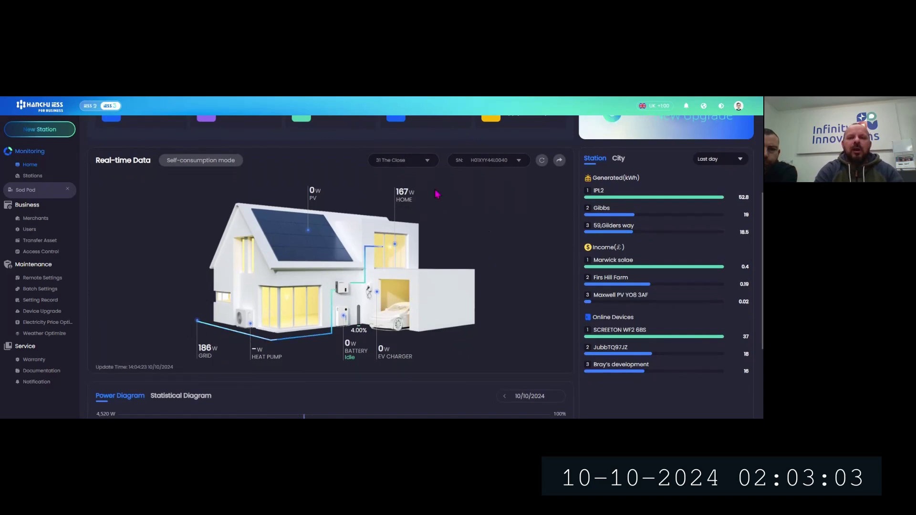
Look through the stations that can be chosen for the real-time data, keeping the current station selected.
click(428, 161)
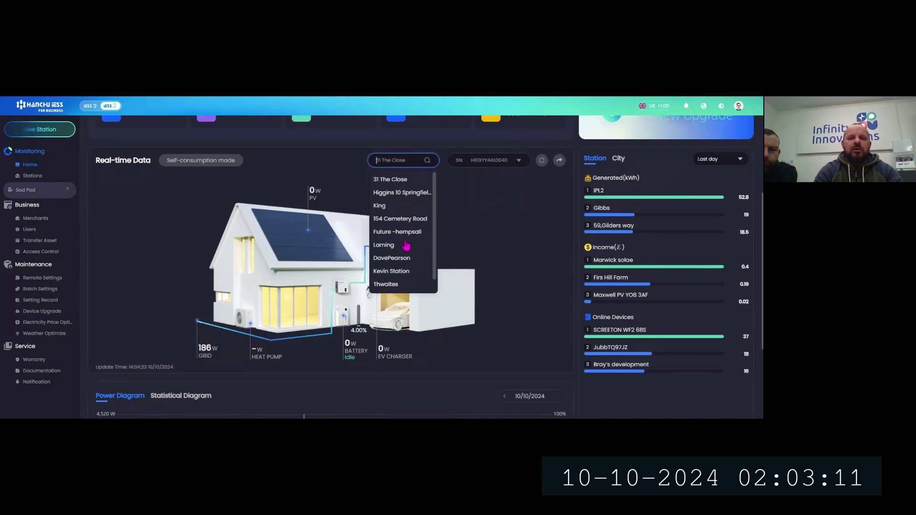
click(483, 199)
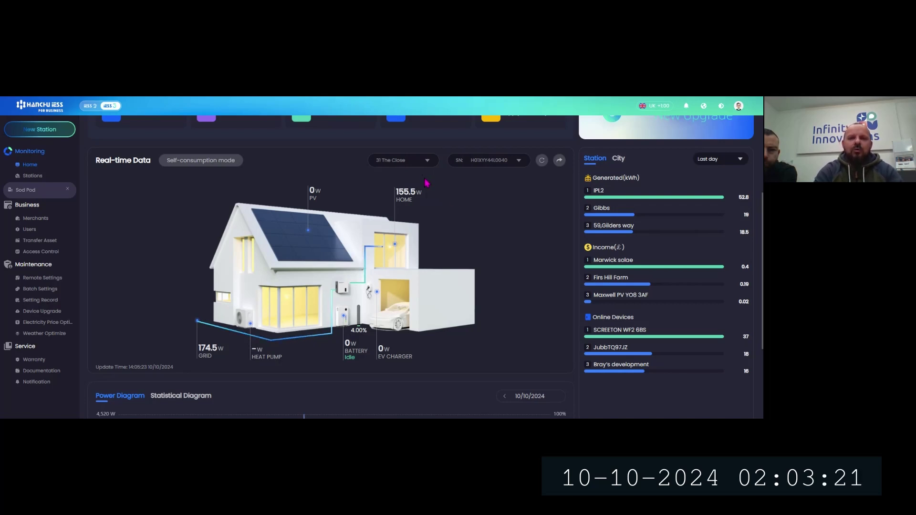
click(421, 164)
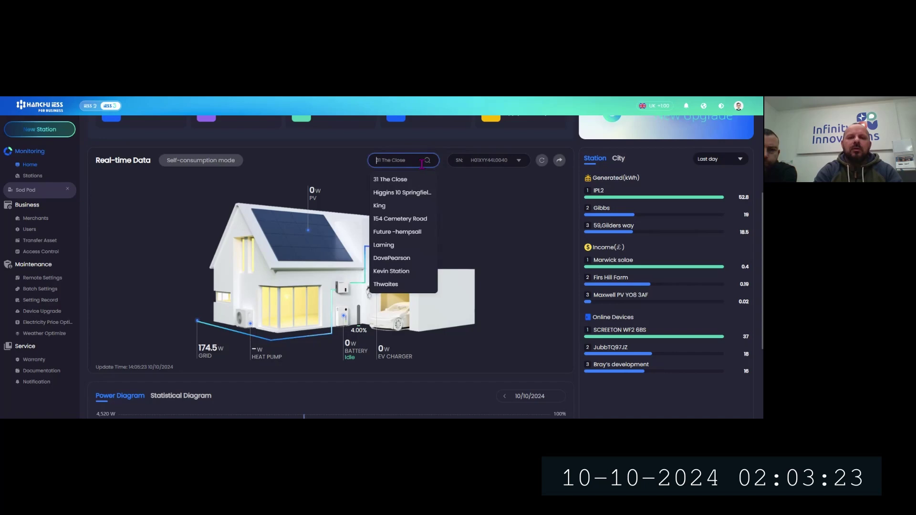
click(501, 210)
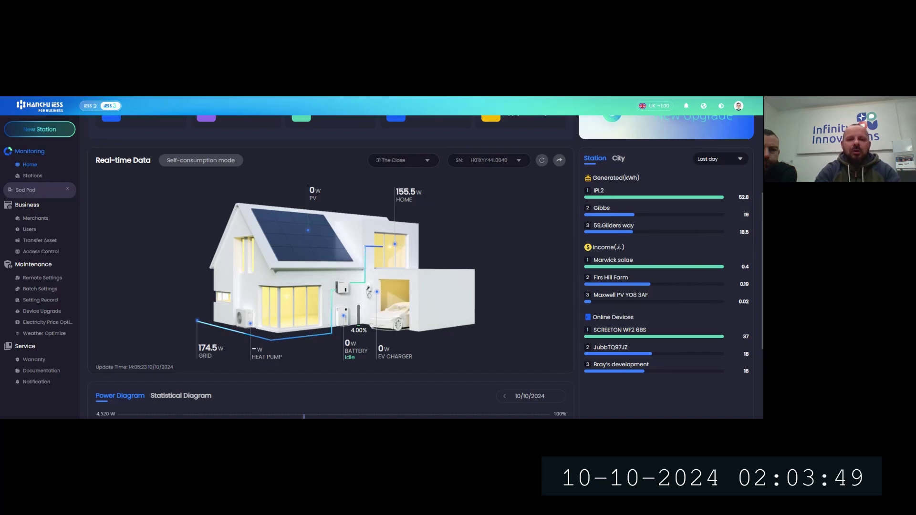
Open the inverter from the house diagram and review its energy flow and its grid, home, battery and solar charts.
click(344, 290)
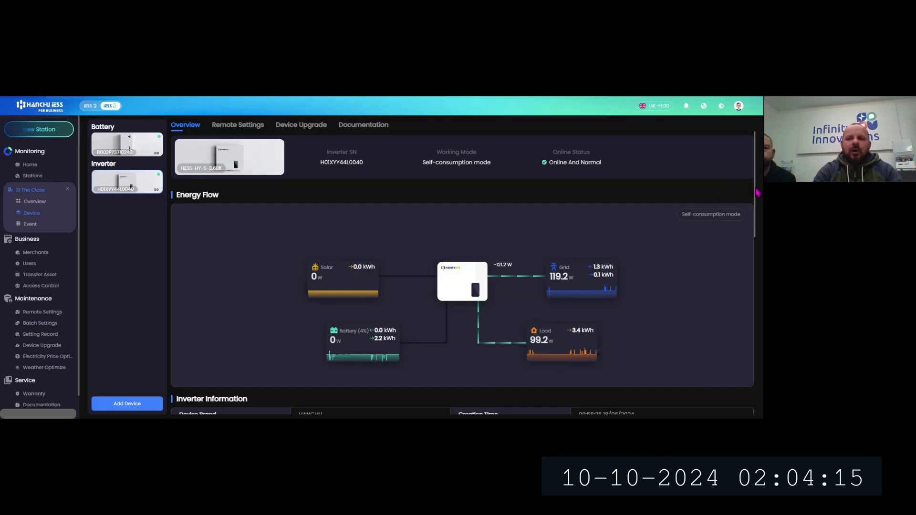
drag(757, 194, 746, 364)
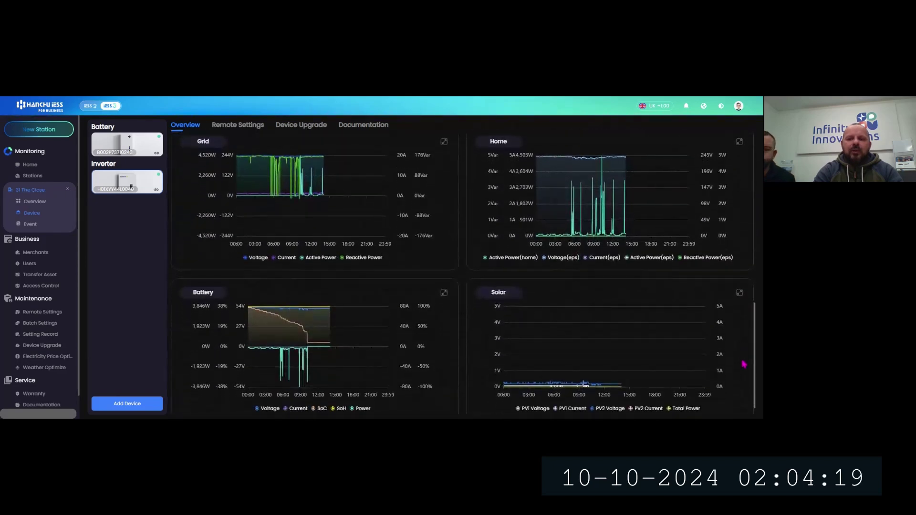
mouse_move(544, 321)
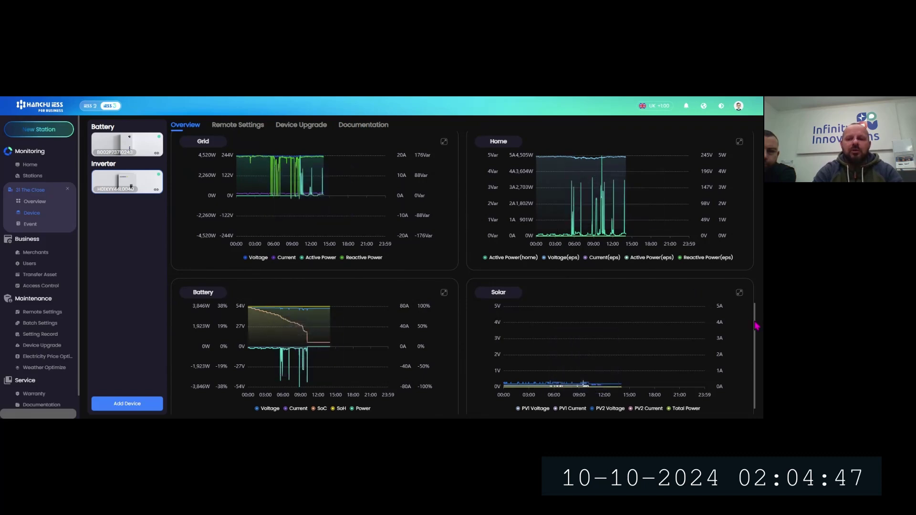
drag(756, 326, 758, 157)
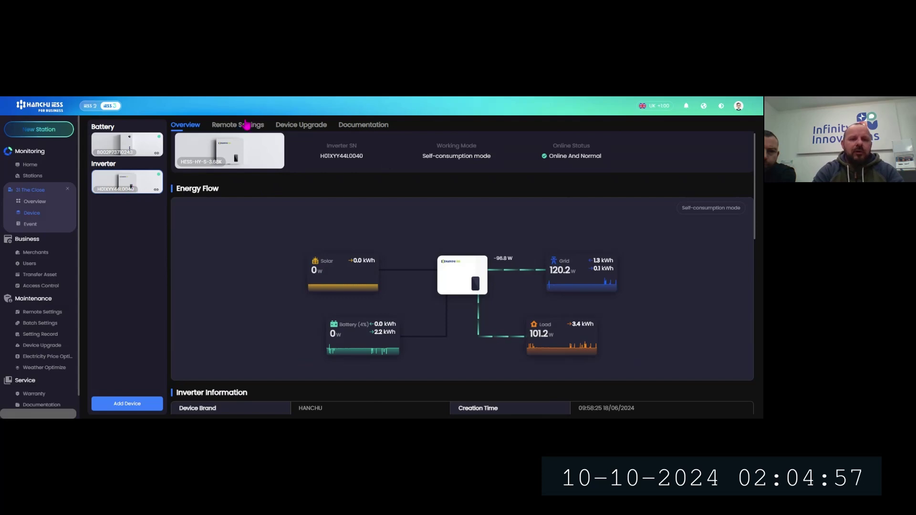
Open the Quick Installation Guide from the inverter's documentation and read through both of its pages.
click(350, 131)
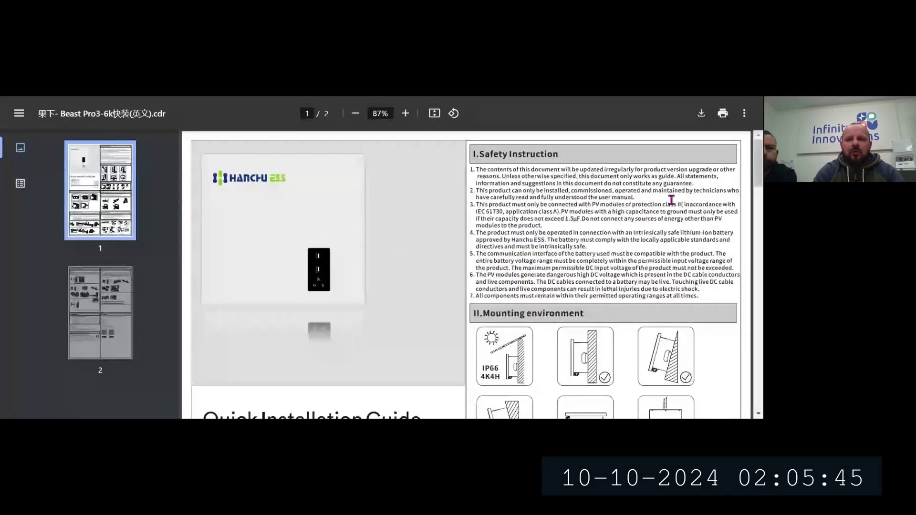
scroll(760, 178, down, 1)
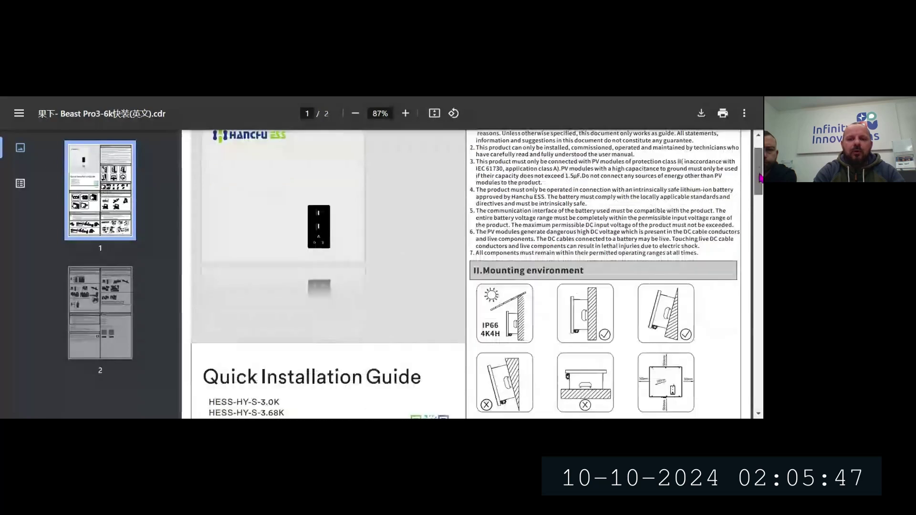
drag(760, 178, 761, 326)
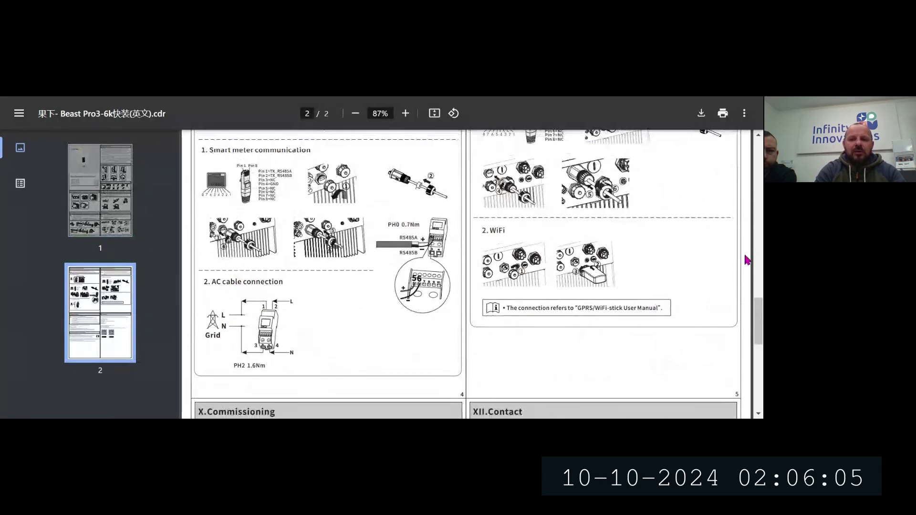
drag(759, 316, 758, 360)
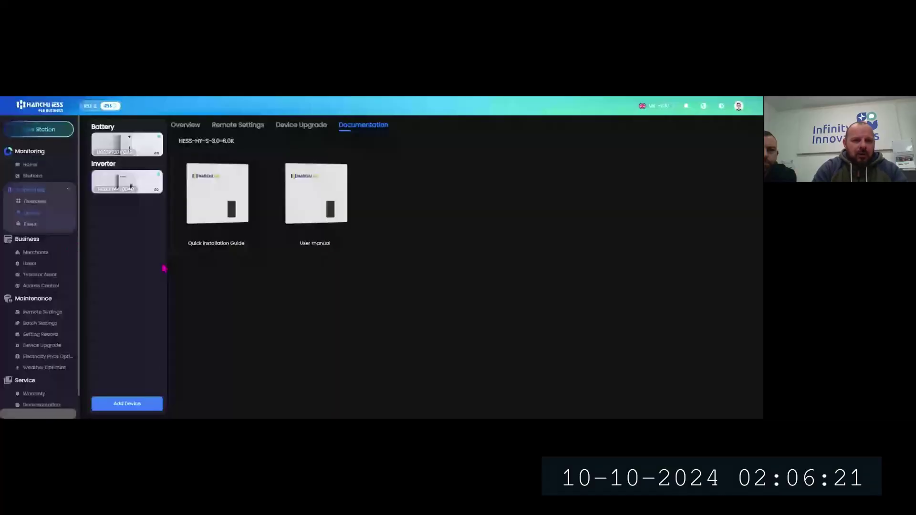
Open the station's overview and review its owner, electricity price trend and device information.
click(31, 211)
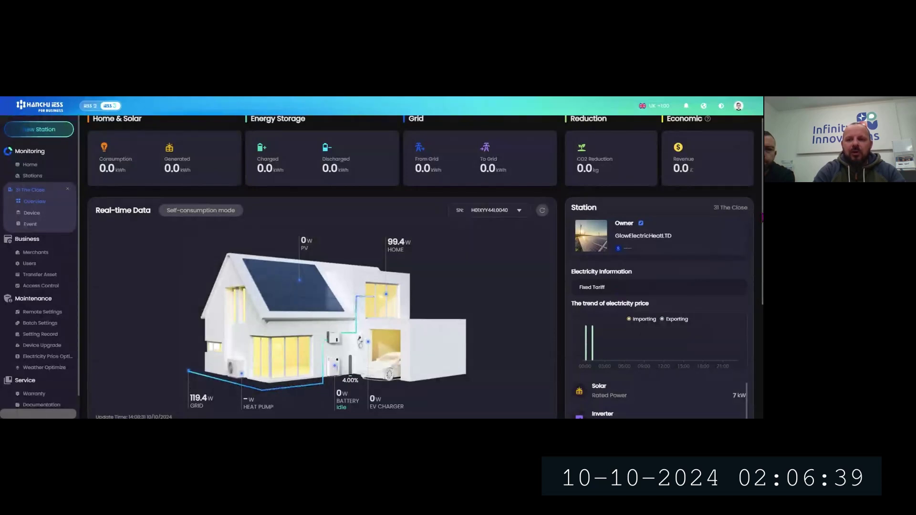
drag(591, 236, 633, 223)
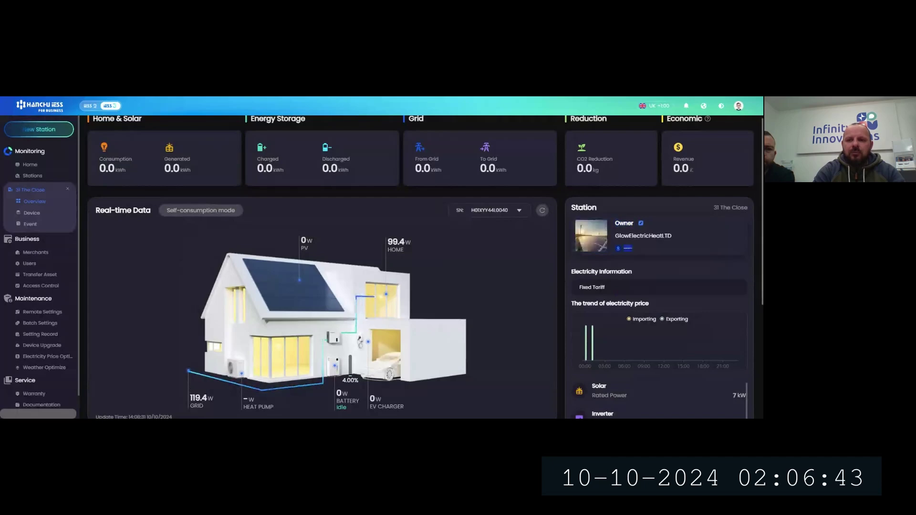
scroll(424, 267, down, 1)
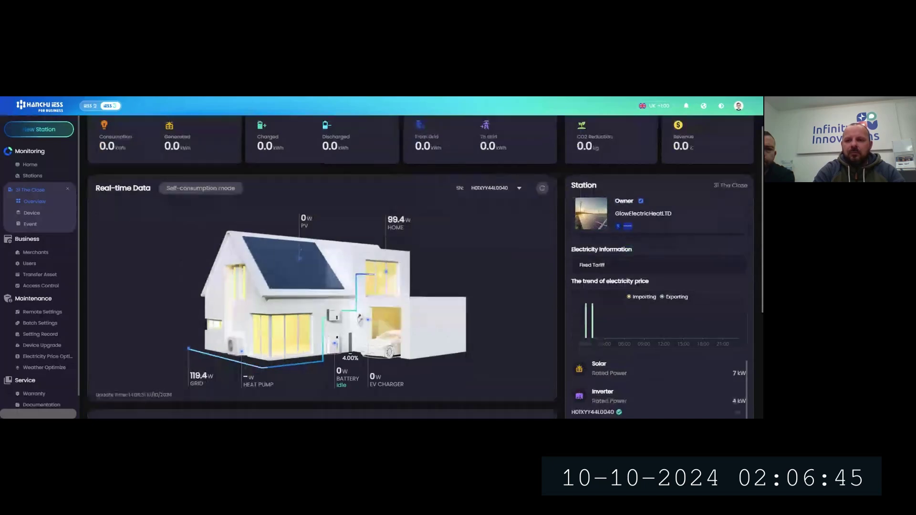
scroll(425, 267, down, 3)
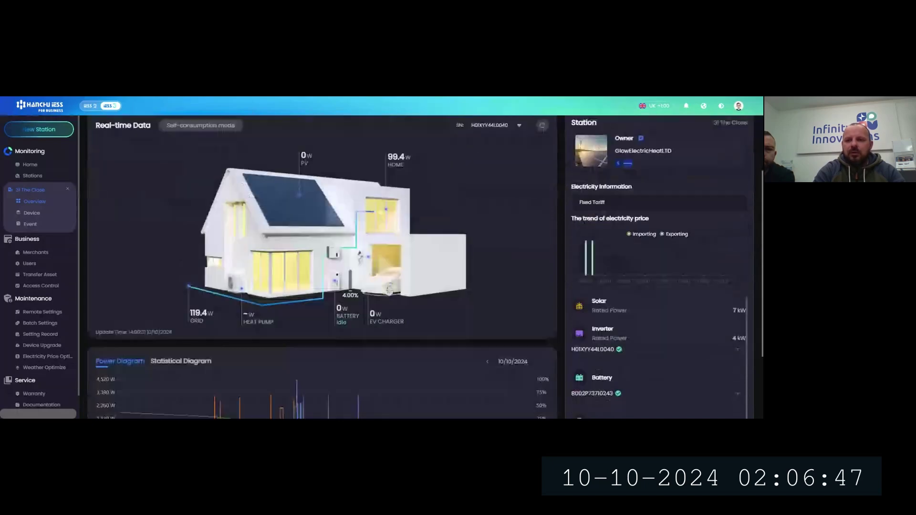
scroll(708, 304, down, 1)
scroll(708, 304, down, 1)
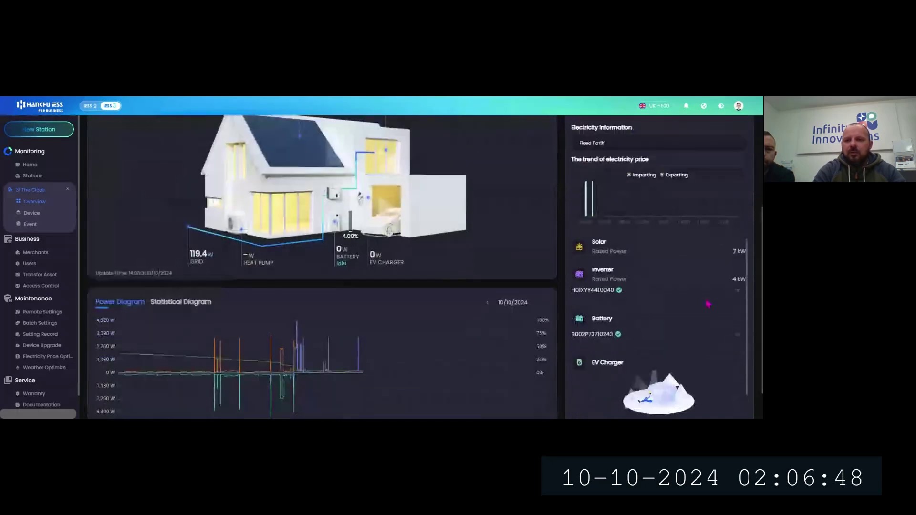
Expand the inverter and battery entries to check their models, firmware versions and the battery's state of charge.
click(738, 291)
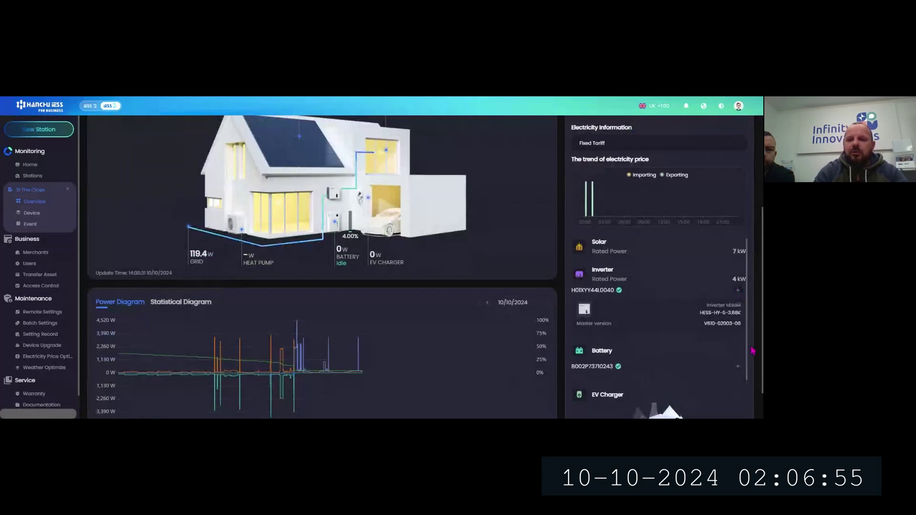
click(737, 367)
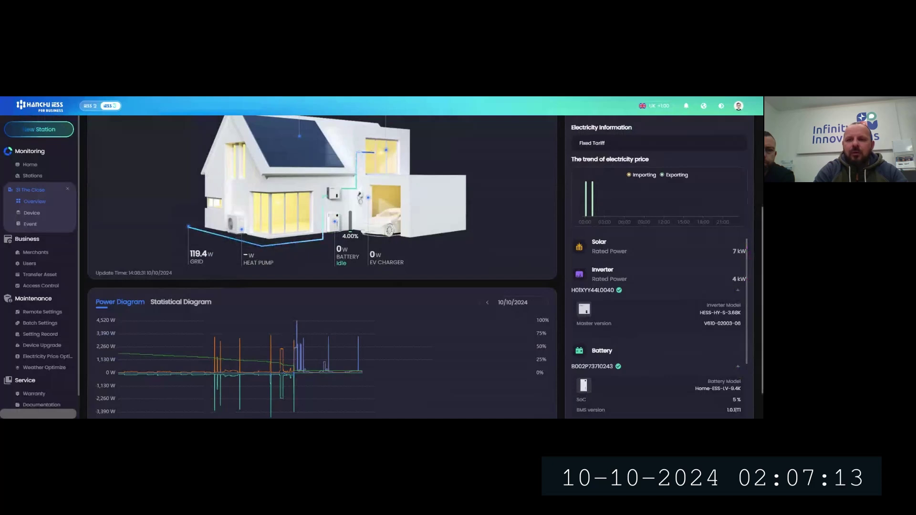
scroll(658, 282, up, 2)
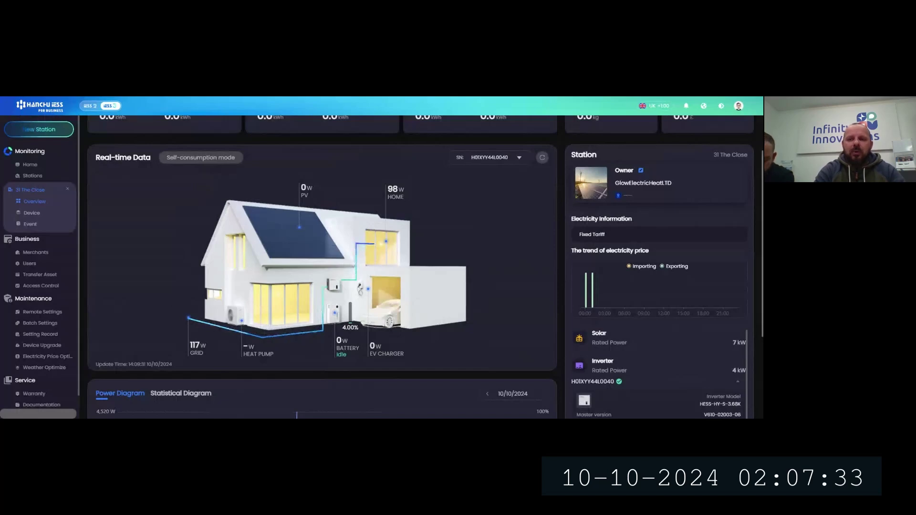
scroll(724, 165, up, 1)
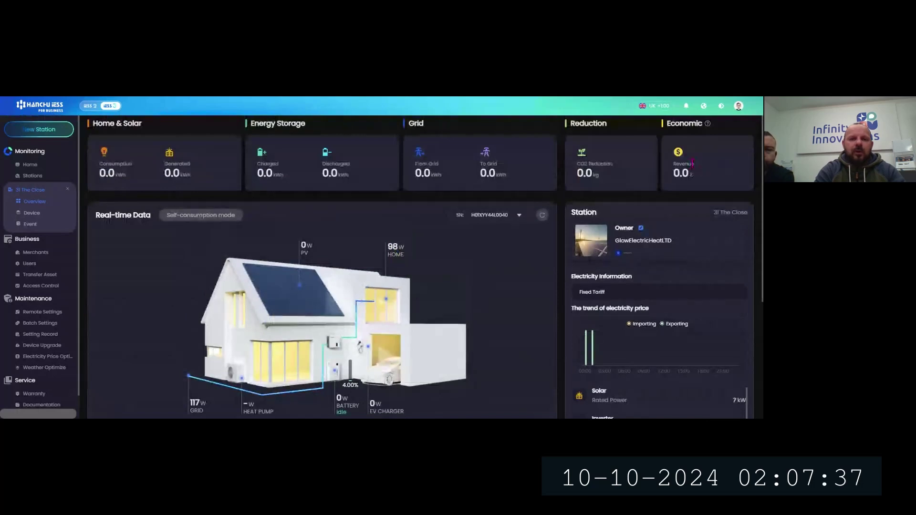
Close the current station and find and open the station "Sod Pod" from the station list.
click(69, 190)
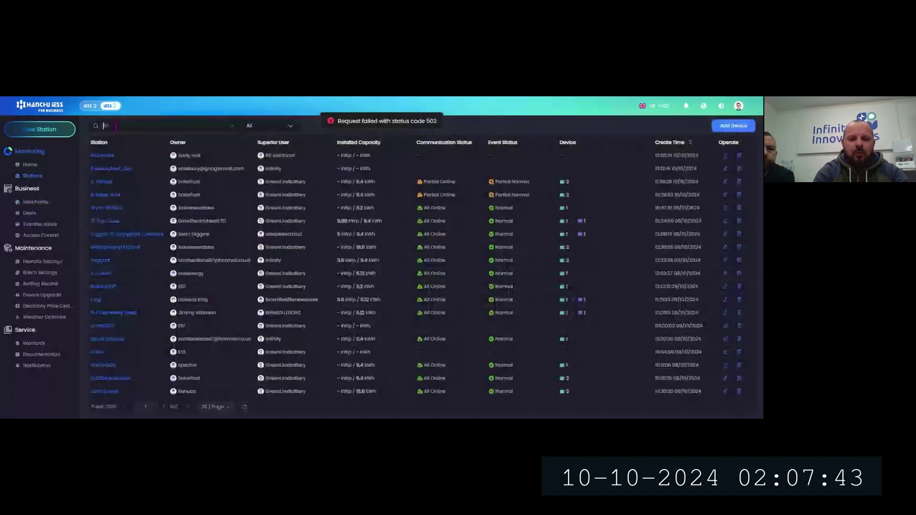
click(112, 125)
text(sod pod)
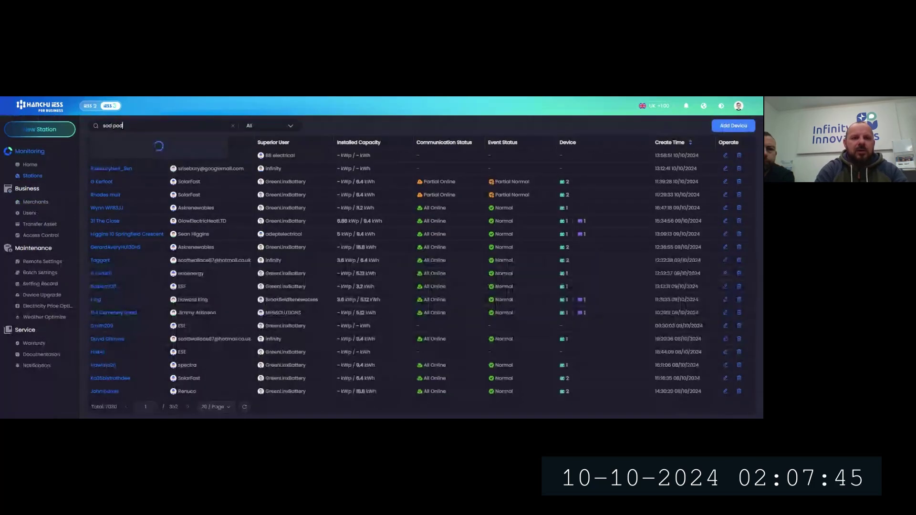
click(116, 145)
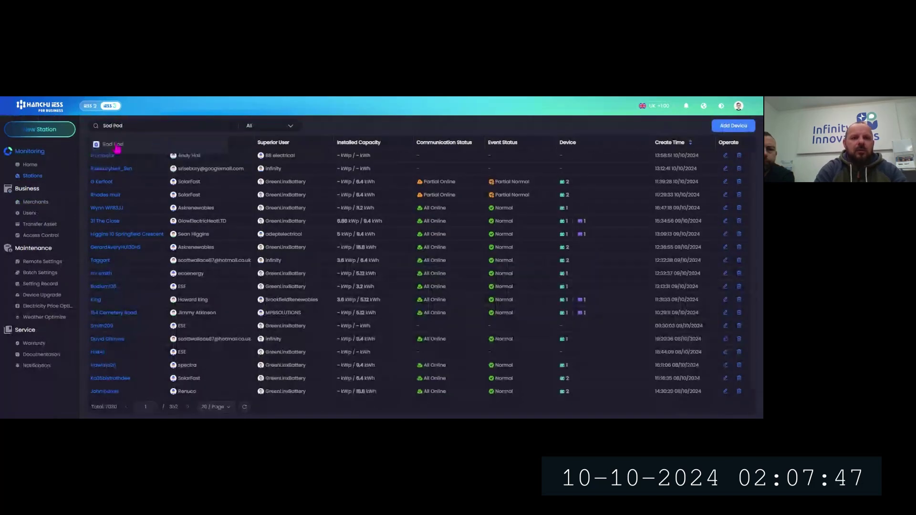
click(106, 156)
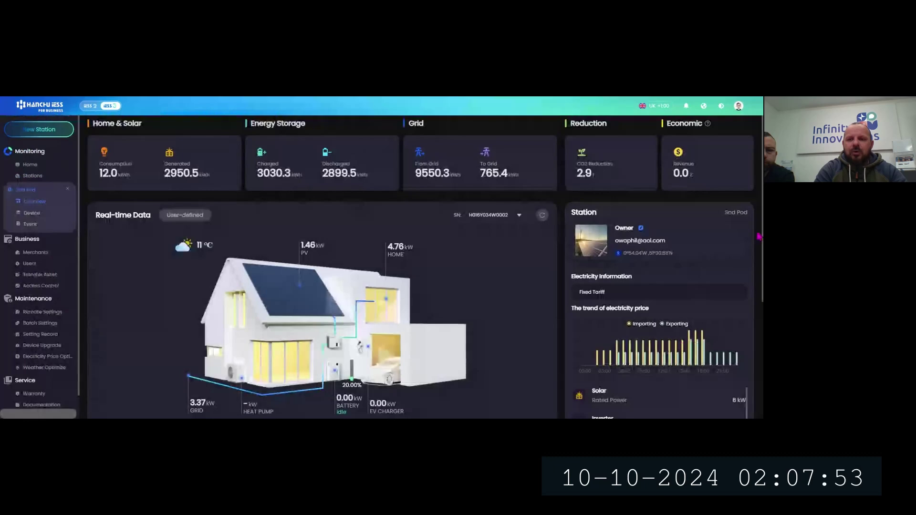
Review the Sod Pod station's real-time data, electricity price trend, installed devices and daily power diagram.
scroll(613, 316, down, 1)
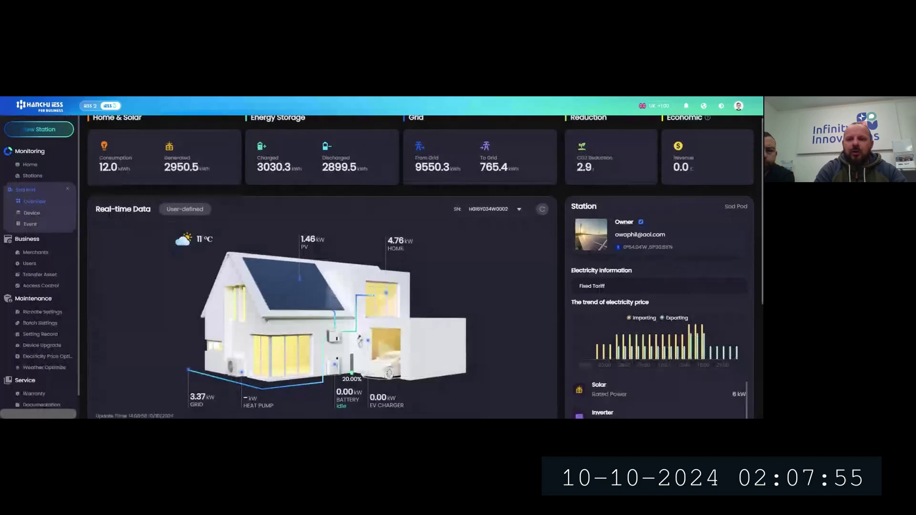
scroll(613, 316, down, 1)
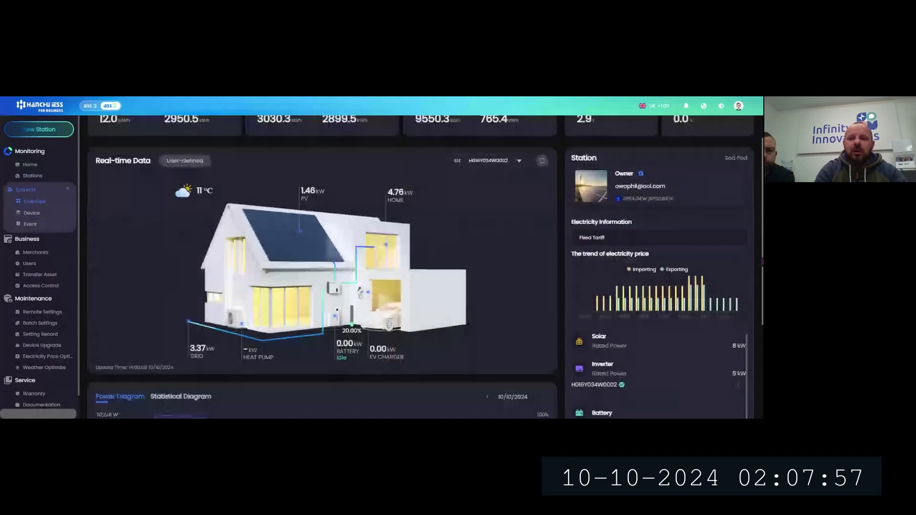
scroll(710, 275, down, 1)
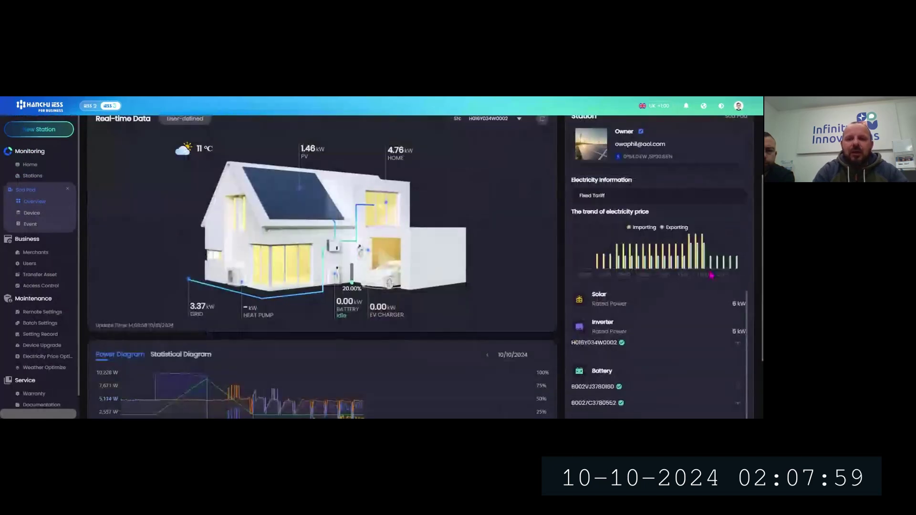
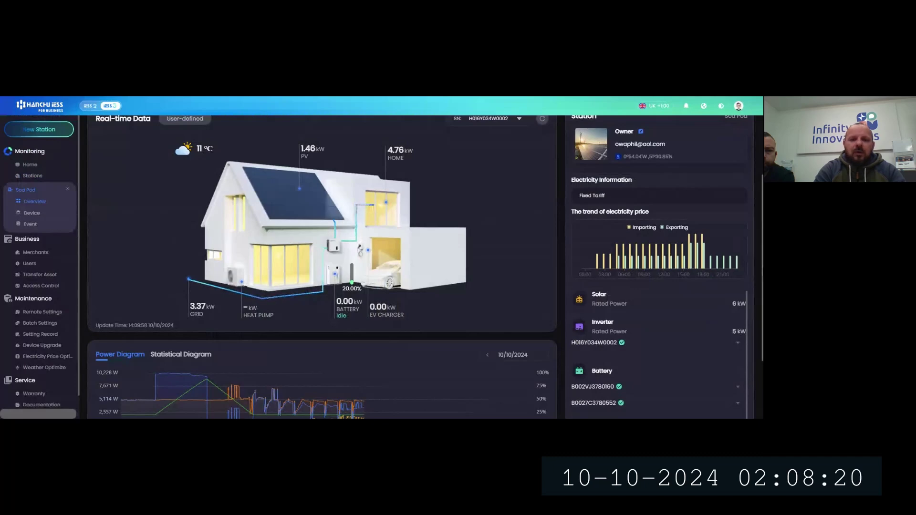
scroll(420, 267, down, 1)
scroll(322, 267, down, 1)
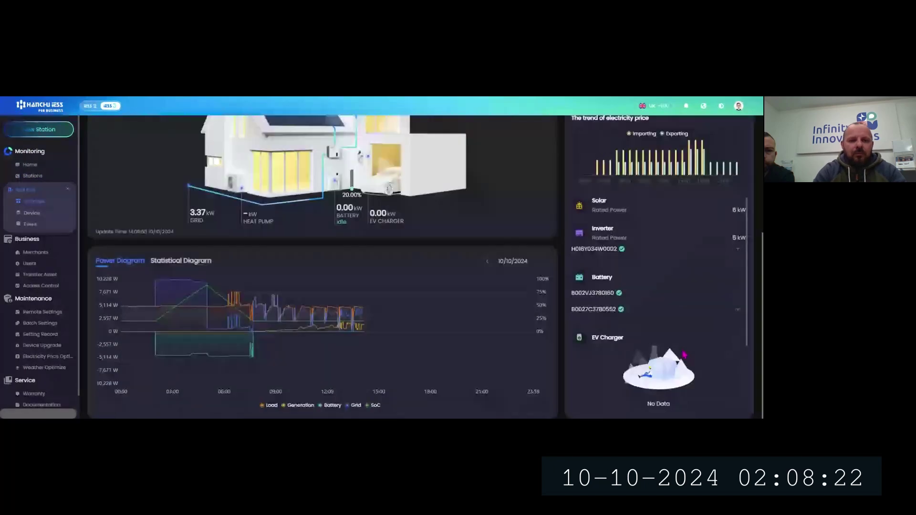
mouse_move(242, 319)
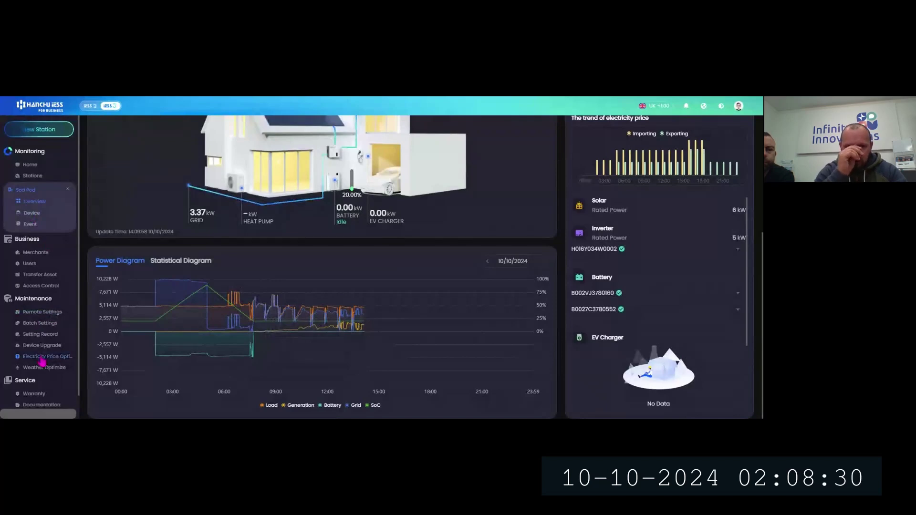
Search the station list for "calder" and open the Calder House station's overview.
click(33, 221)
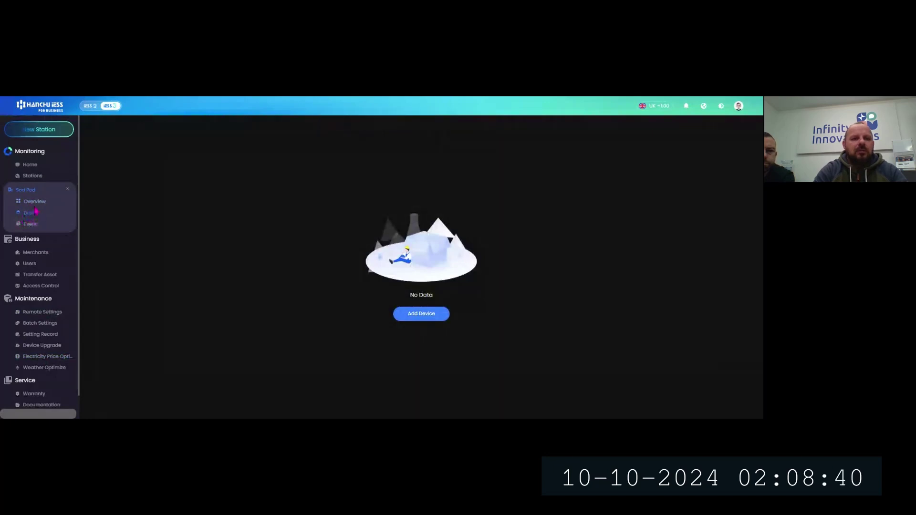
click(35, 178)
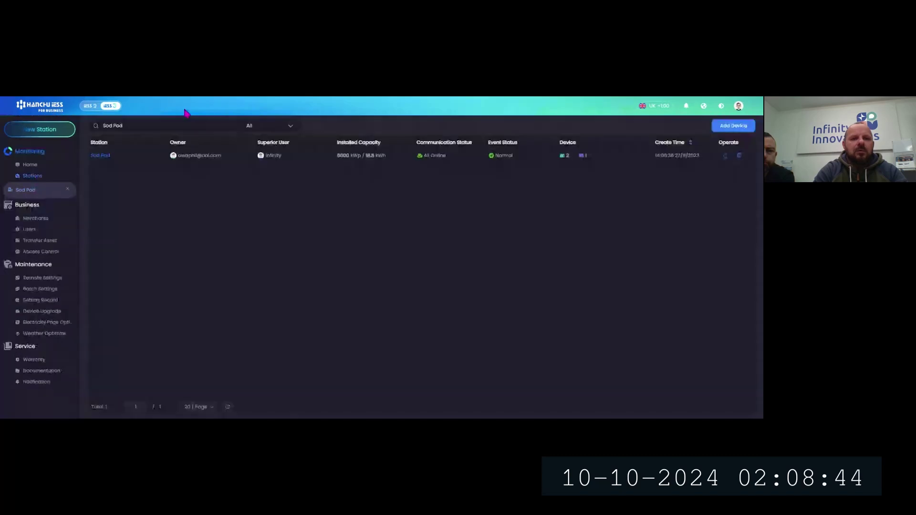
click(233, 126)
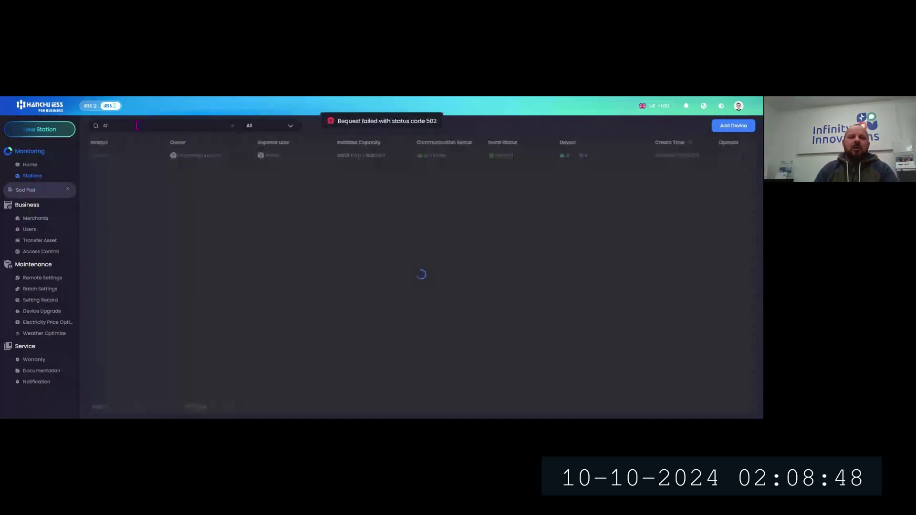
text(cala)
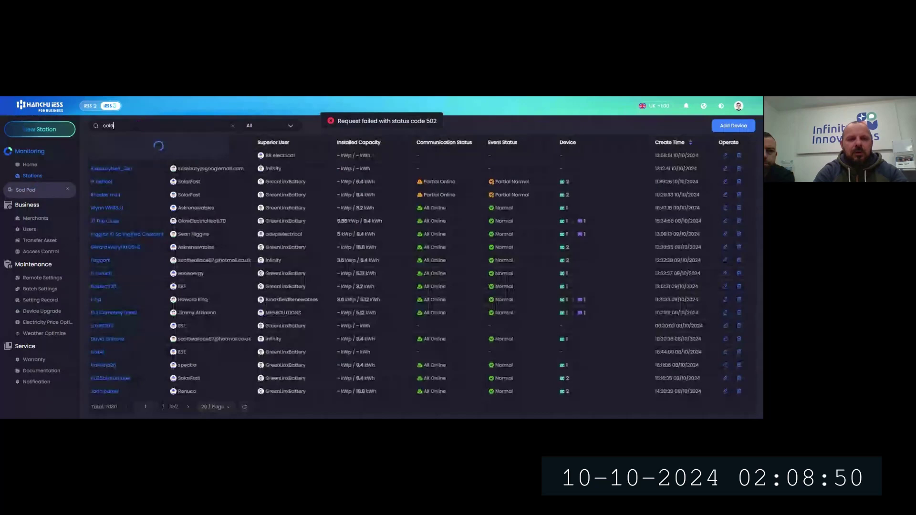
text(er)
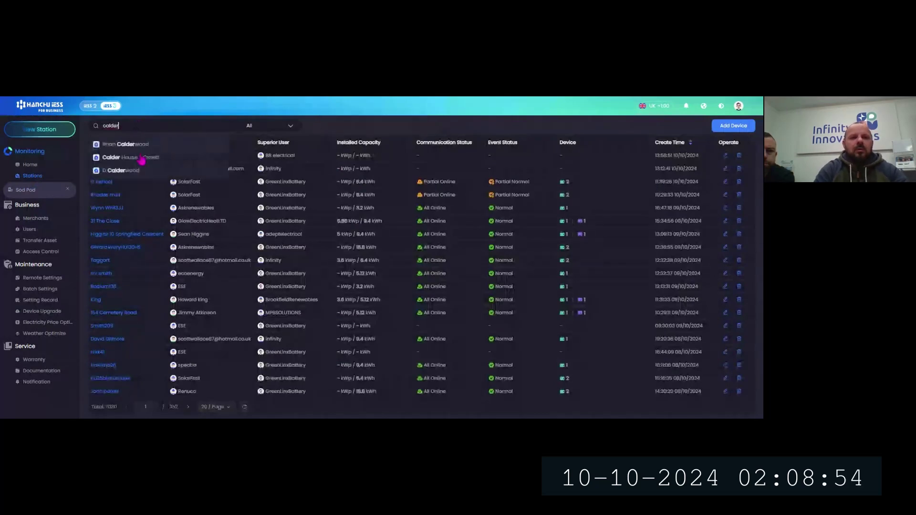
click(142, 161)
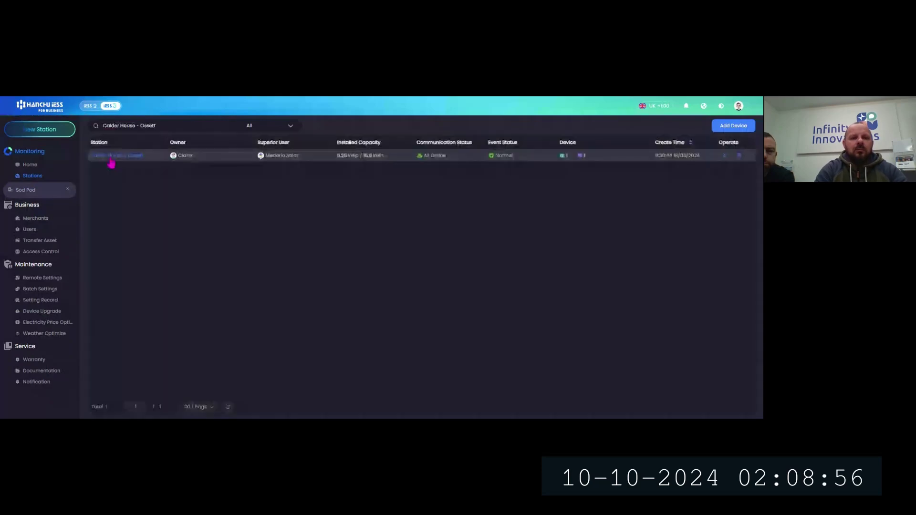
click(141, 157)
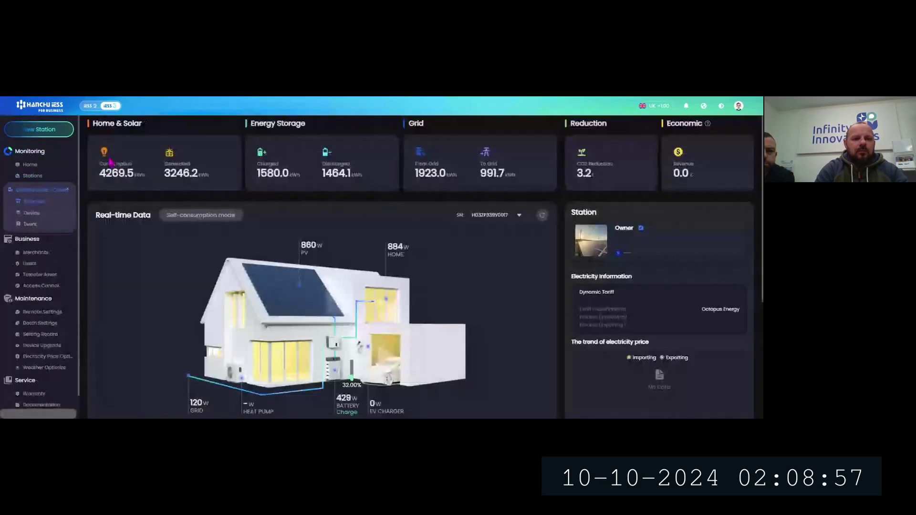
Open the Calder House station's inverter from its devices and view the inverter's remote settings.
click(28, 213)
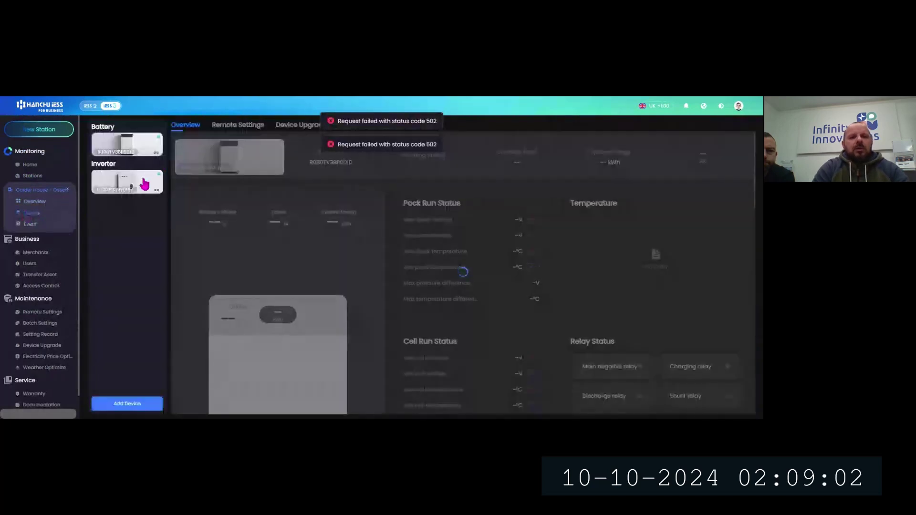
click(144, 183)
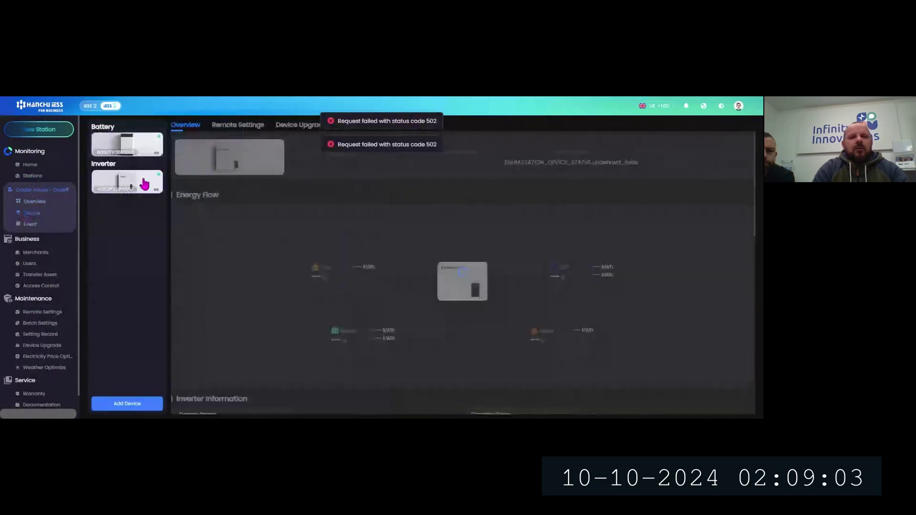
click(239, 129)
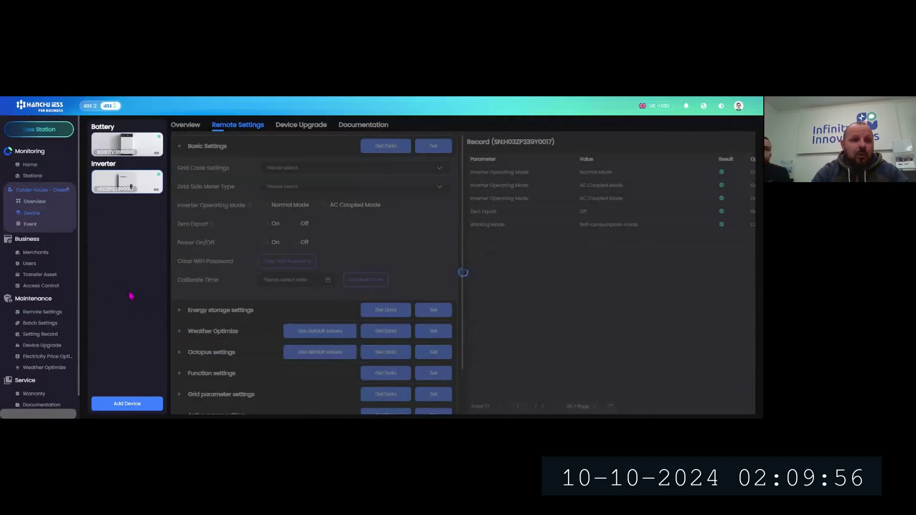
Review the business management pages for merchants, users, asset transfer and access control roles.
click(38, 257)
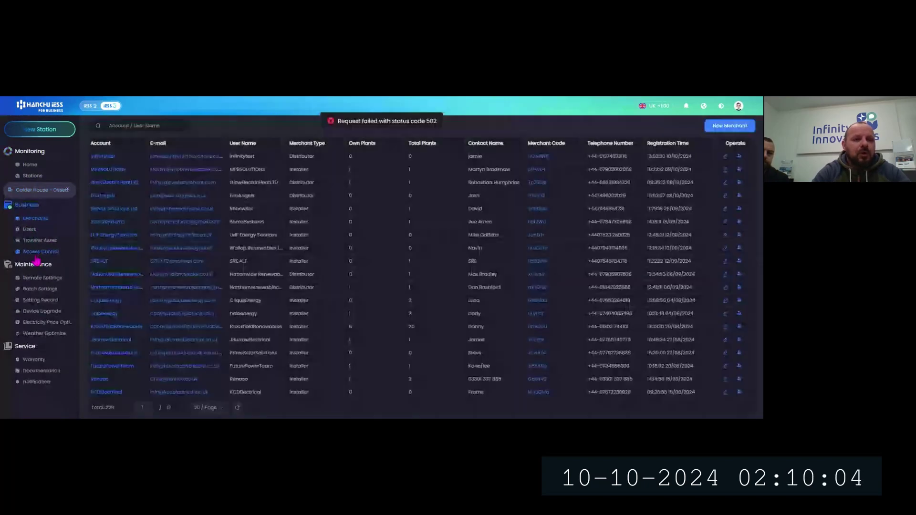
click(42, 229)
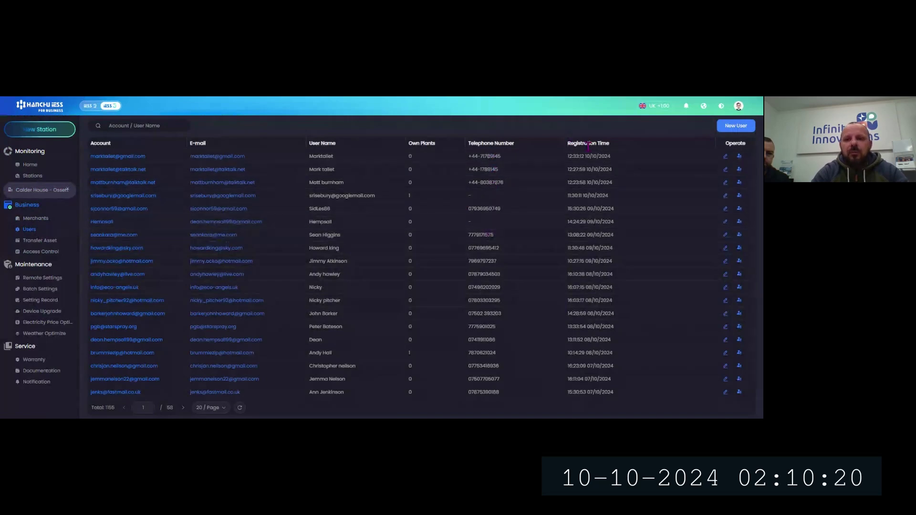
click(37, 243)
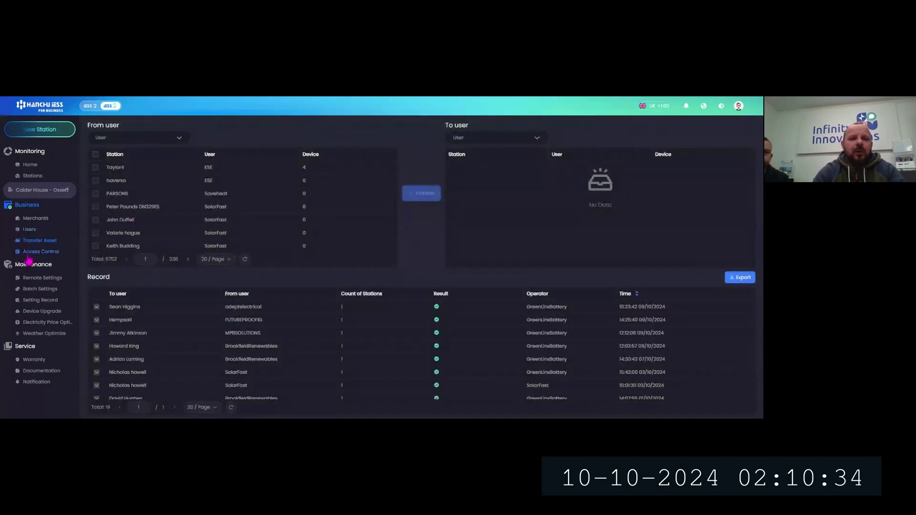
click(29, 255)
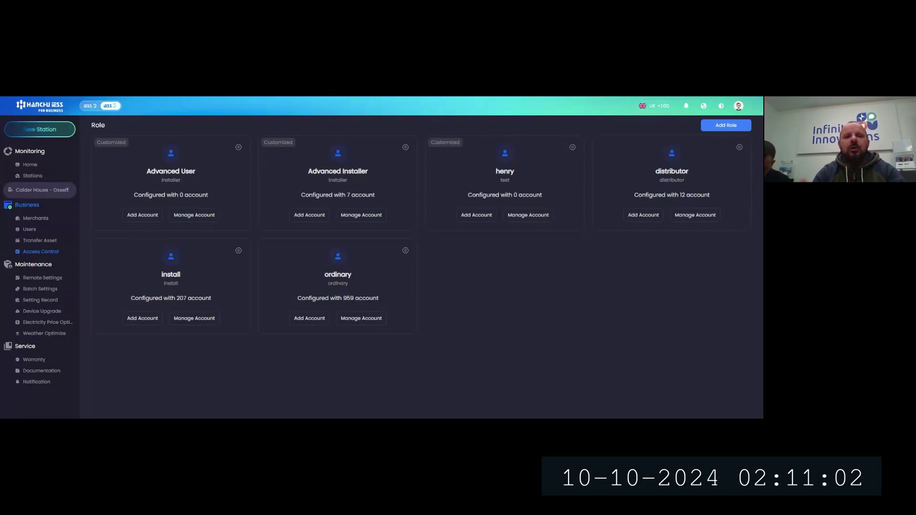
Review the maintenance pages for batch settings, setting records and weather optimisation.
click(36, 292)
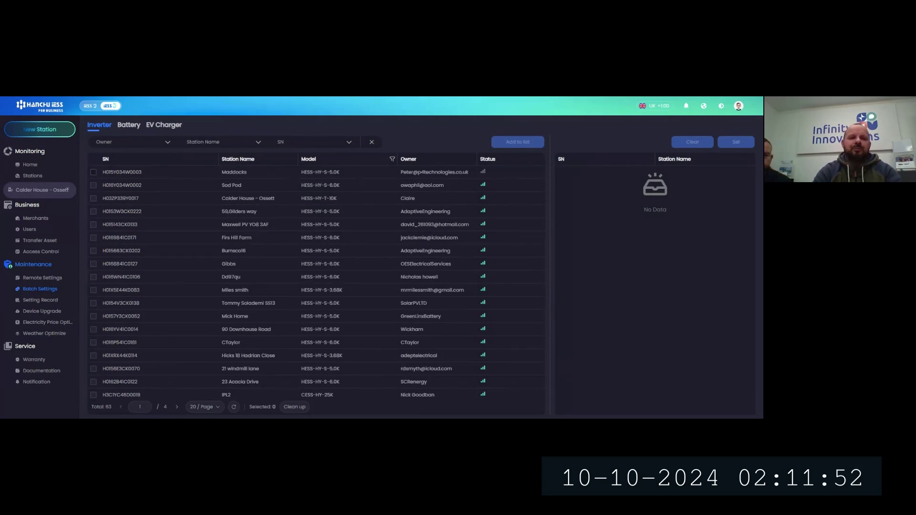
click(40, 304)
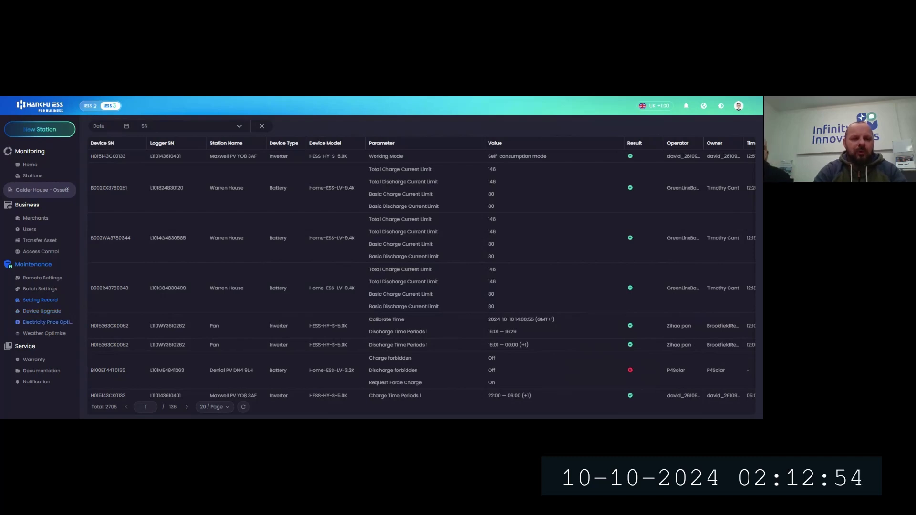
click(53, 335)
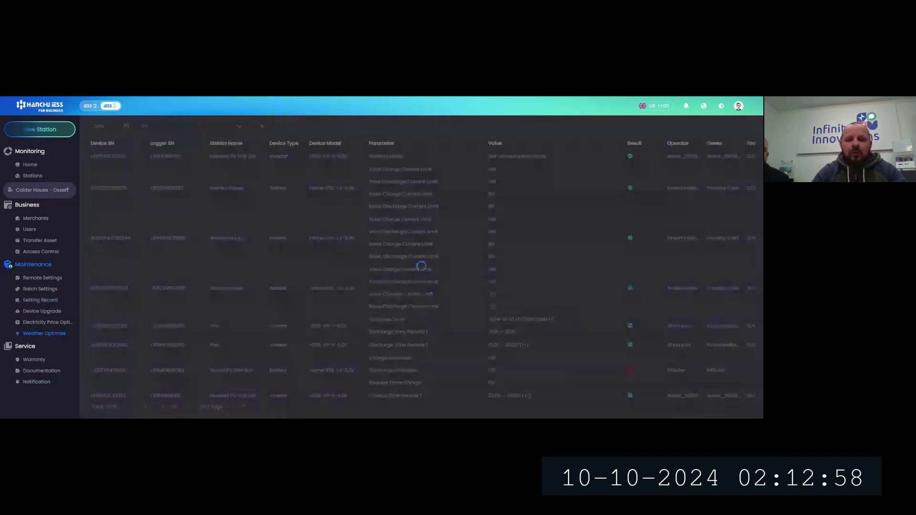
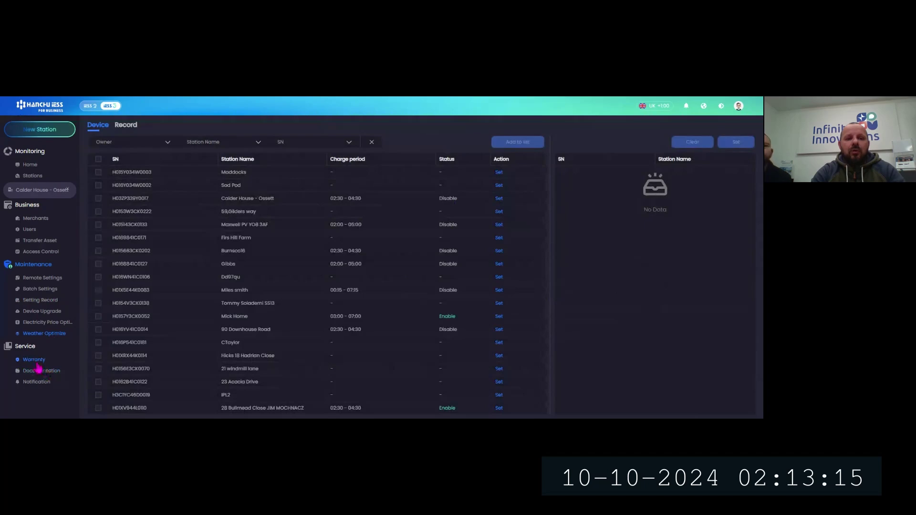
Review the warranty list and the service notifications, expanding the v3.5.6 release notes.
click(38, 368)
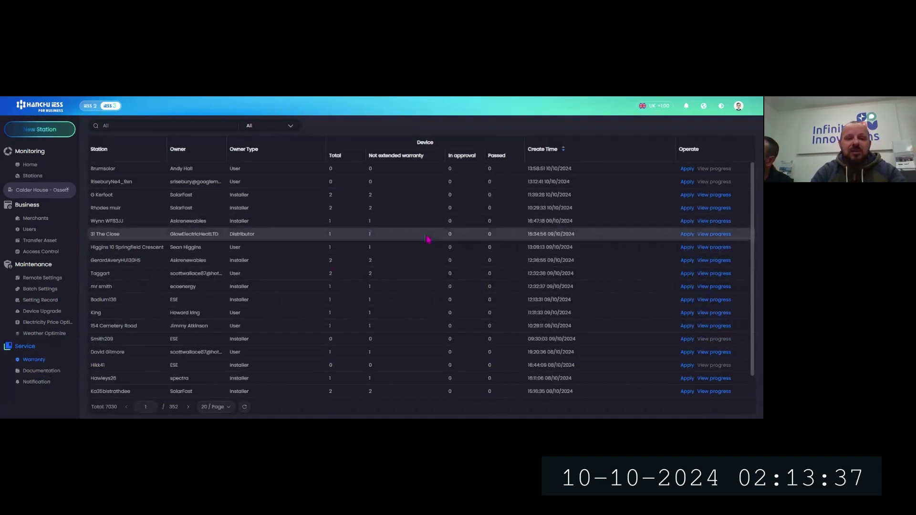
click(41, 384)
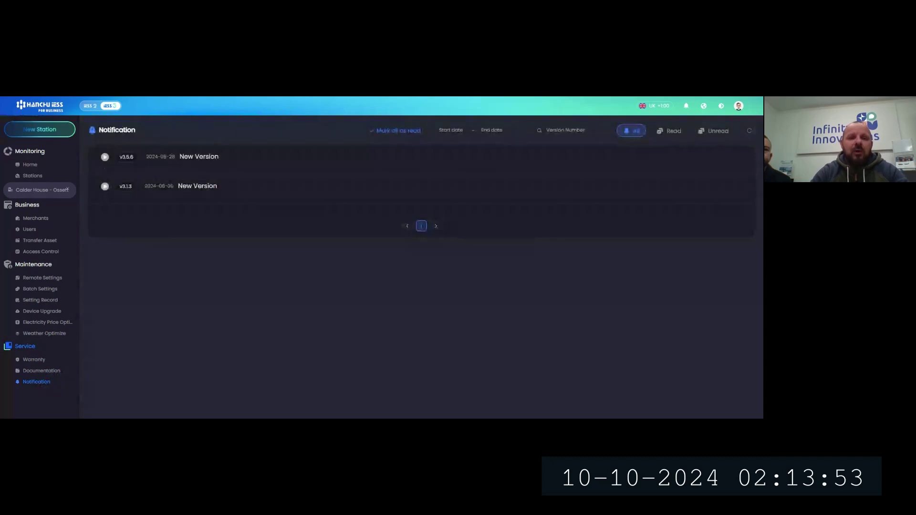
click(106, 161)
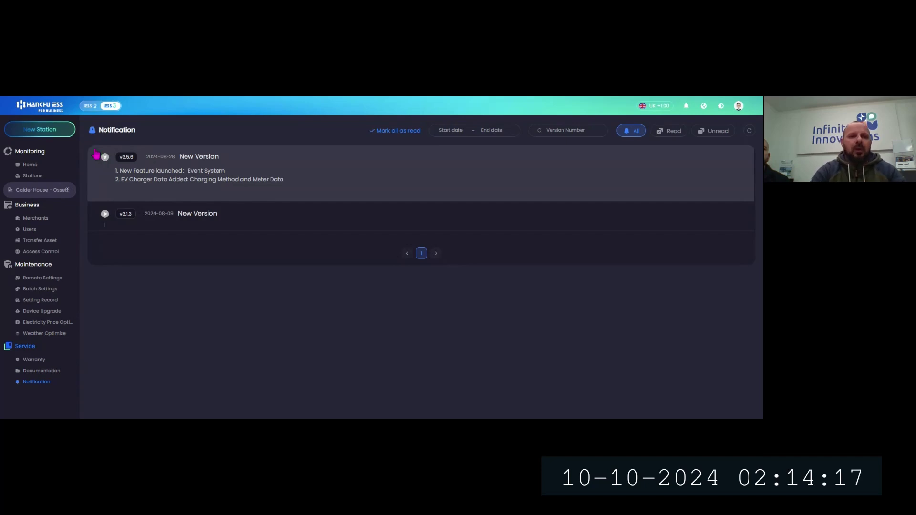
Return to the Calder House station's inverter and check its overview and energy flow.
click(34, 192)
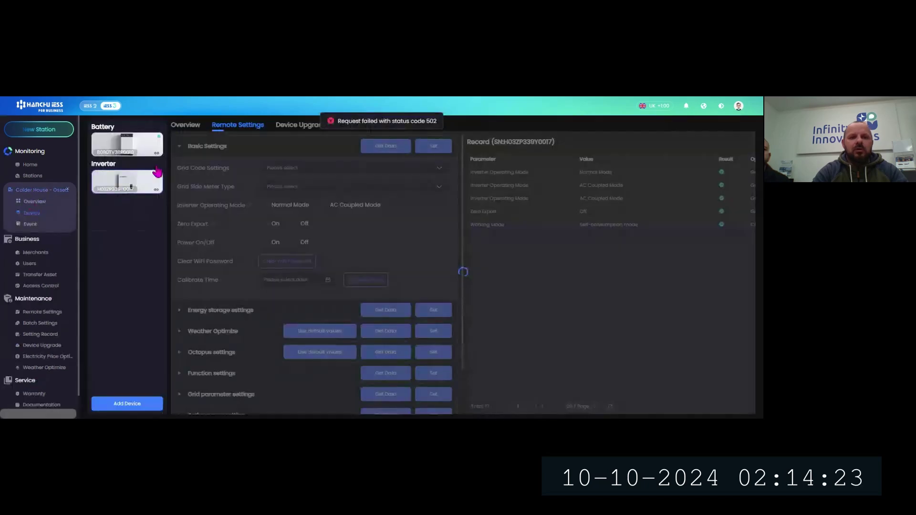
click(196, 126)
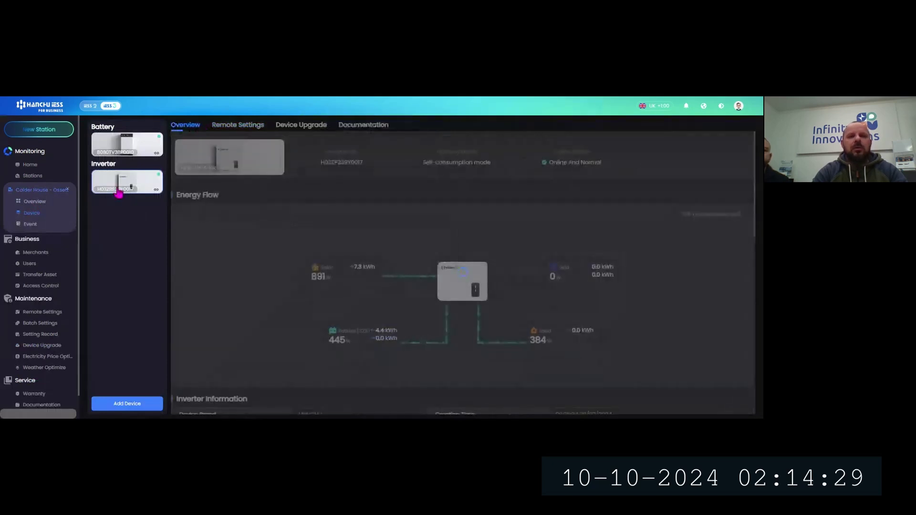
Examine the inverter's basic remote settings, including the inverter operating mode, zero export and the settings record.
click(235, 128)
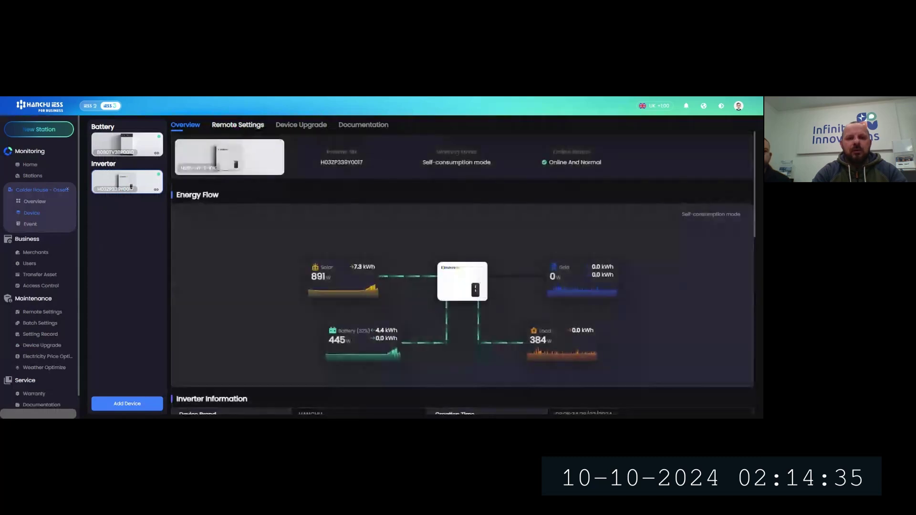
click(247, 130)
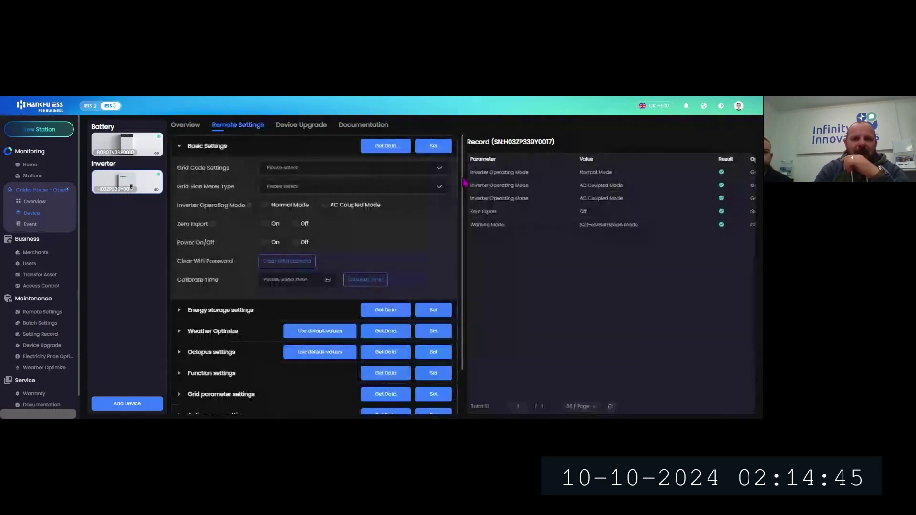
drag(464, 183, 465, 187)
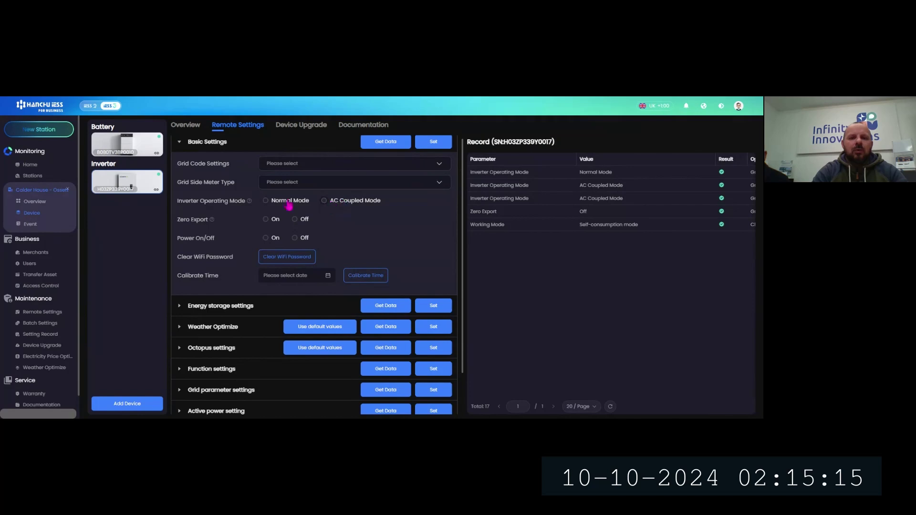
mouse_move(252, 206)
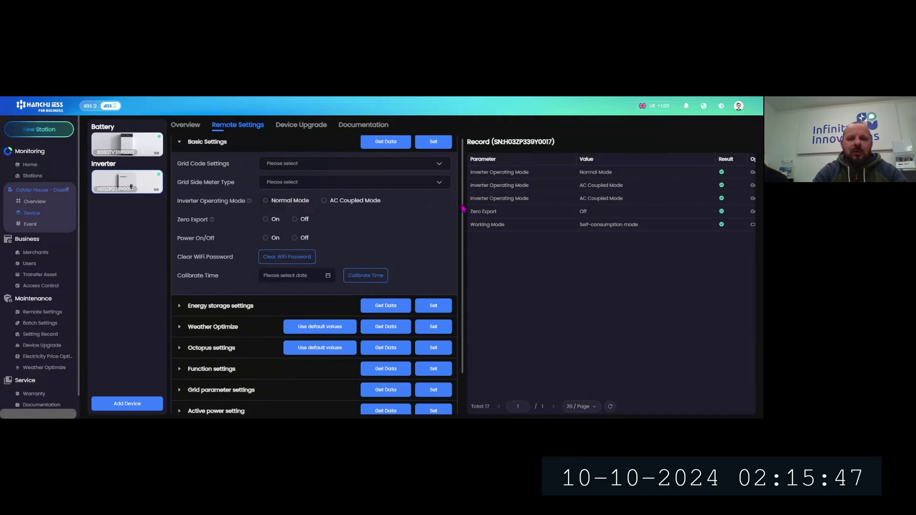
Expand the inverter's Octopus settings and retrieve their current values from the device.
drag(465, 210, 466, 261)
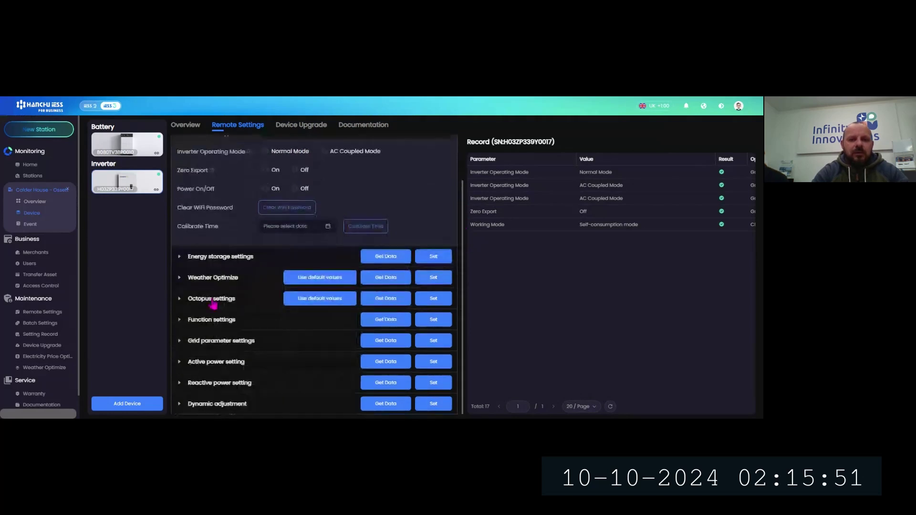
click(211, 300)
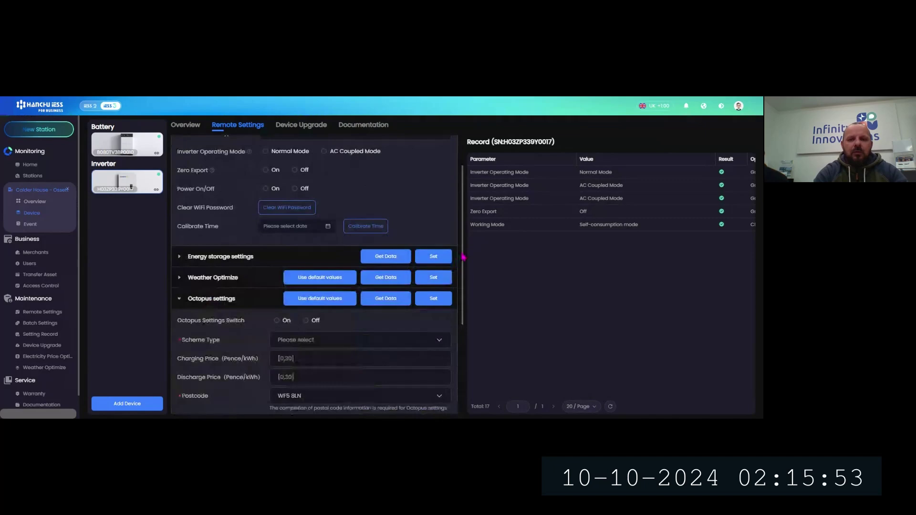
drag(464, 261, 465, 297)
scroll(465, 280, down, 1)
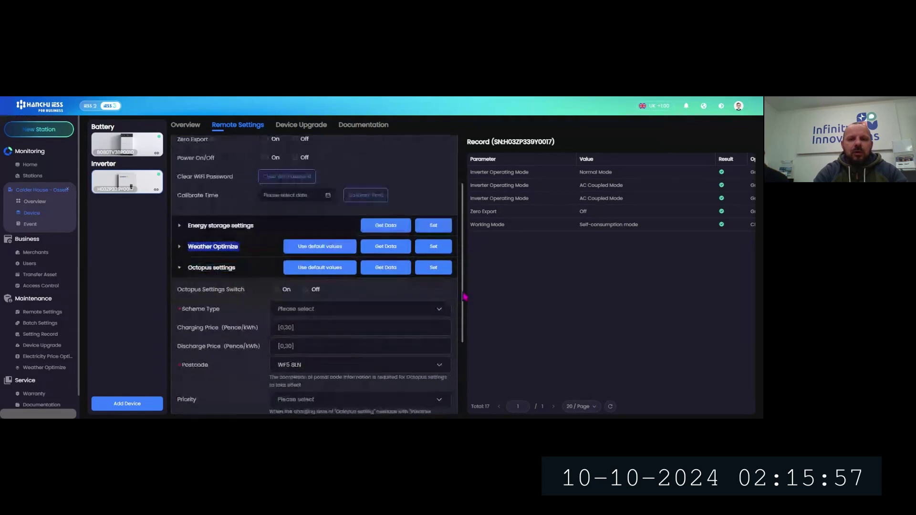
scroll(464, 297, down, 1)
click(388, 234)
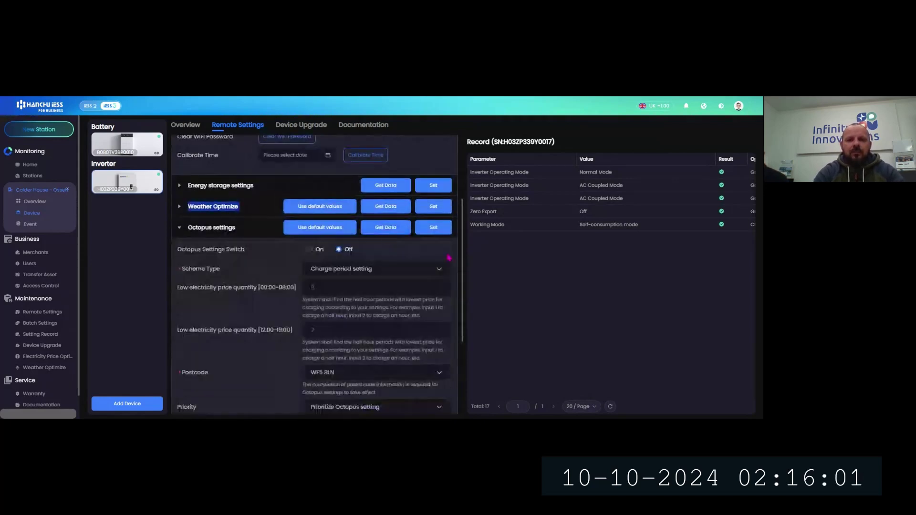
drag(462, 267, 466, 299)
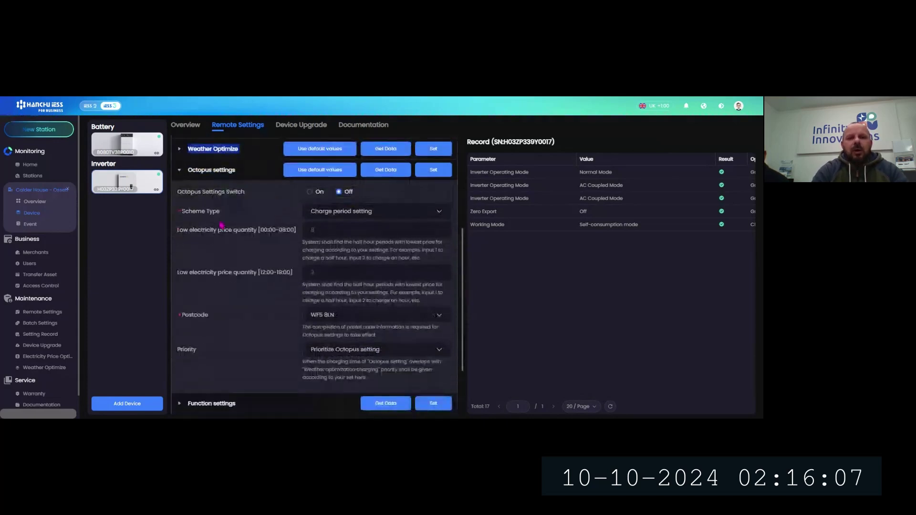
Check the scheme types offered in the Octopus settings and choose Charge period setting.
click(369, 217)
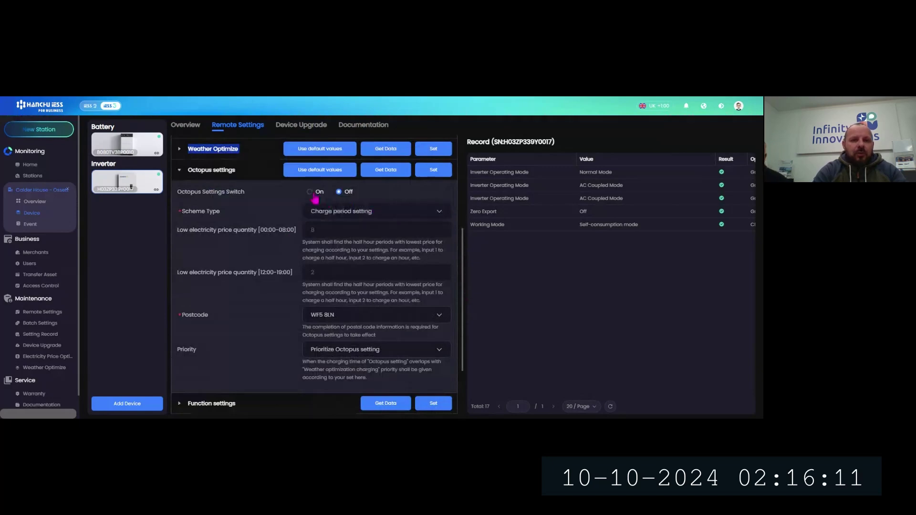
click(350, 212)
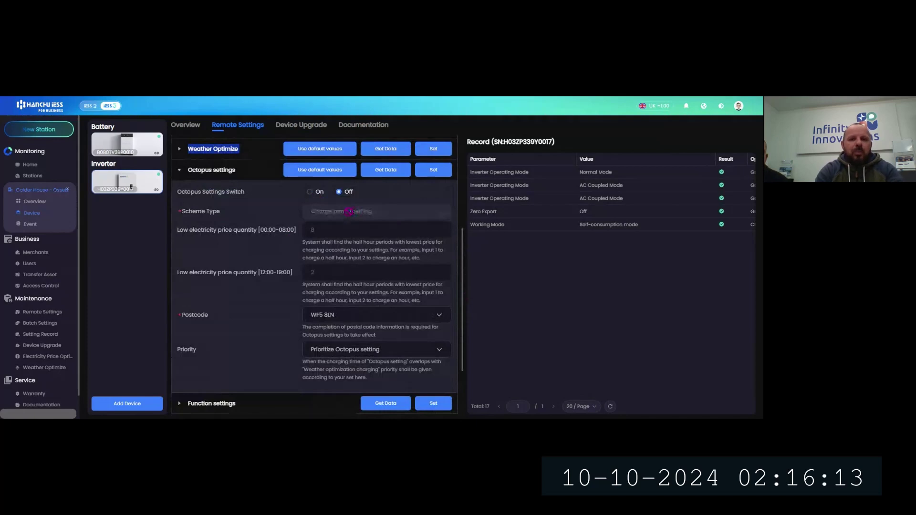
click(335, 240)
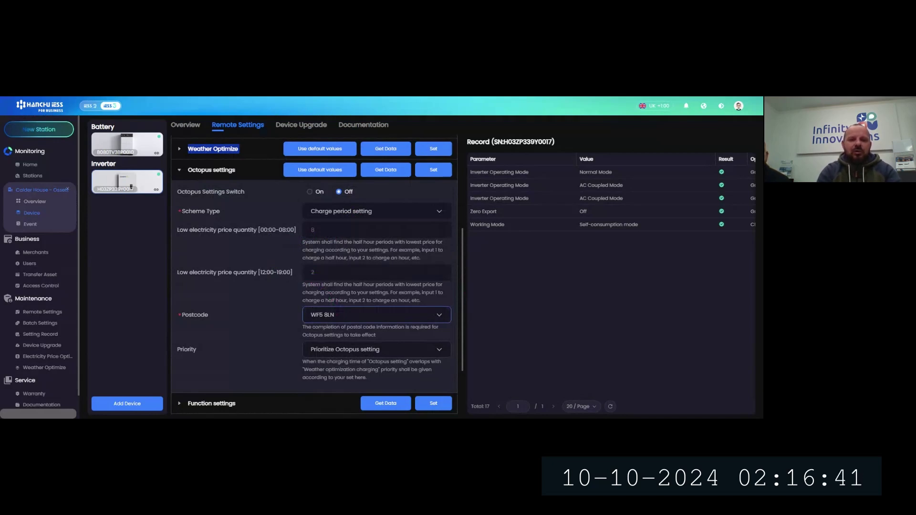
Check the priority options in the inverter's Octopus settings, leaving Prioritize Octopus setting selected.
click(392, 351)
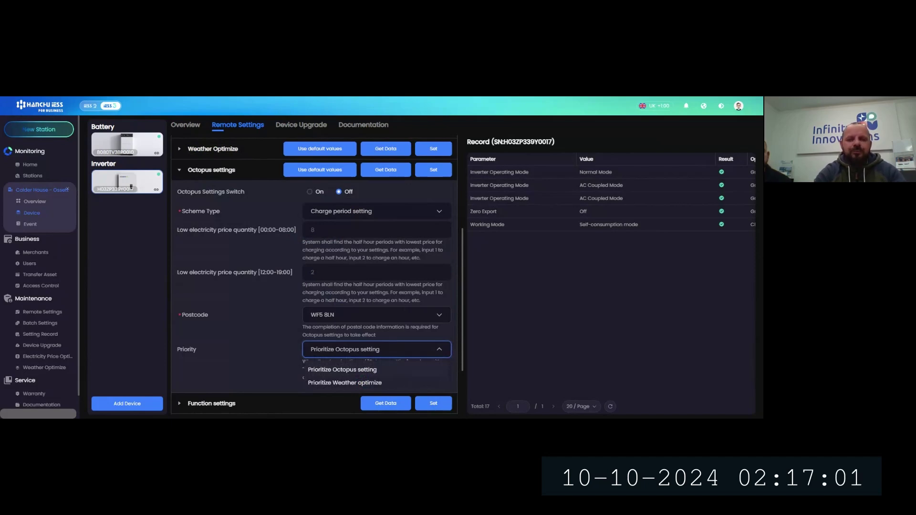
click(258, 354)
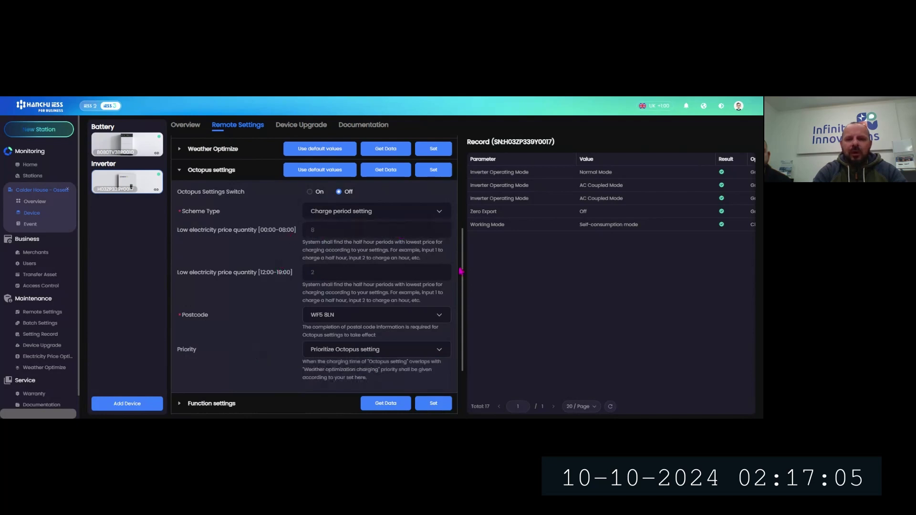
Expand the inverter's Weather Optimize settings, retrieve their current values from the device and review the charge time periods and weather levels.
scroll(460, 271, up, 1)
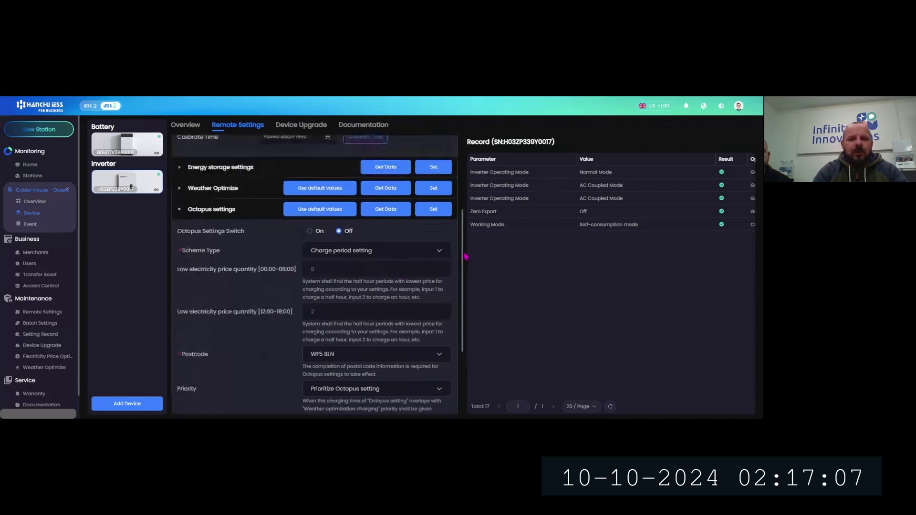
scroll(465, 249, up, 1)
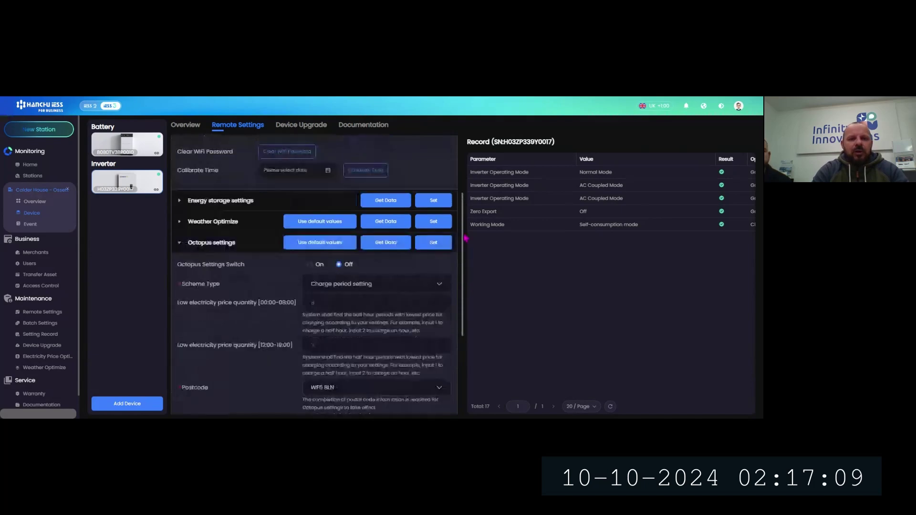
click(207, 229)
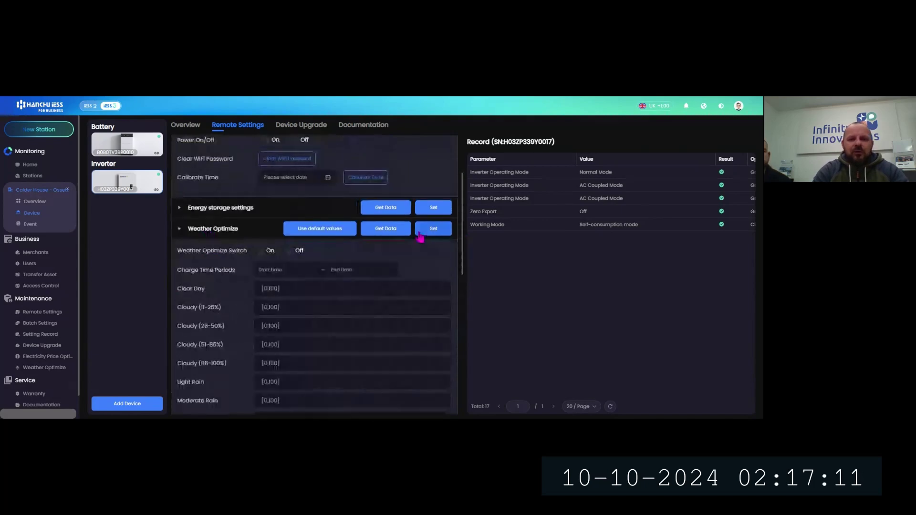
click(397, 229)
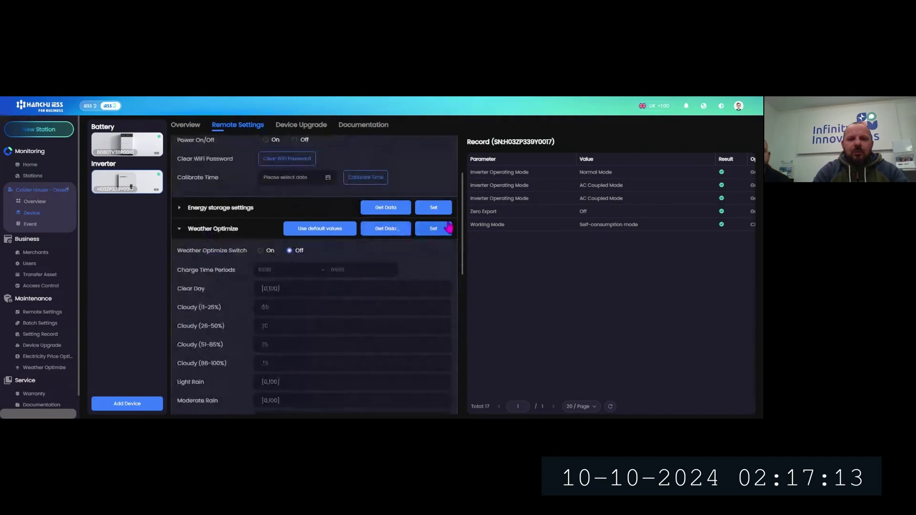
scroll(465, 233, down, 1)
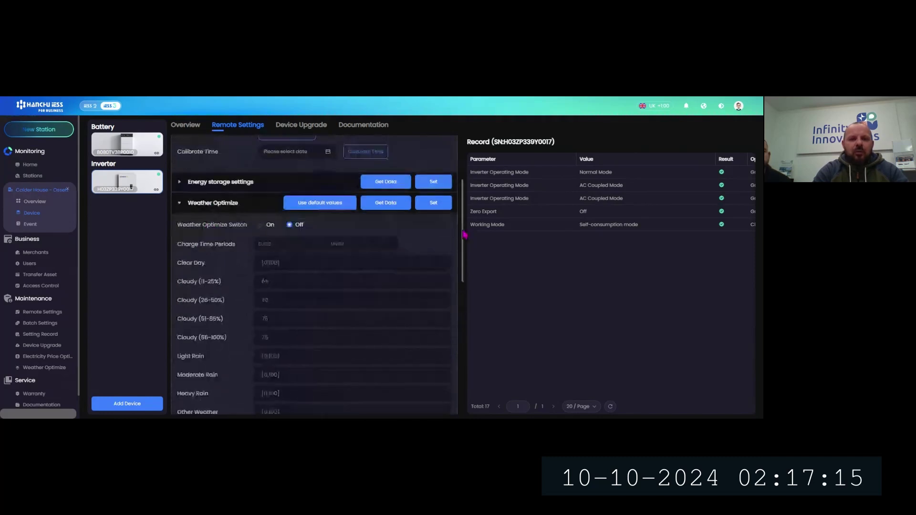
scroll(464, 234, down, 2)
scroll(464, 253, down, 1)
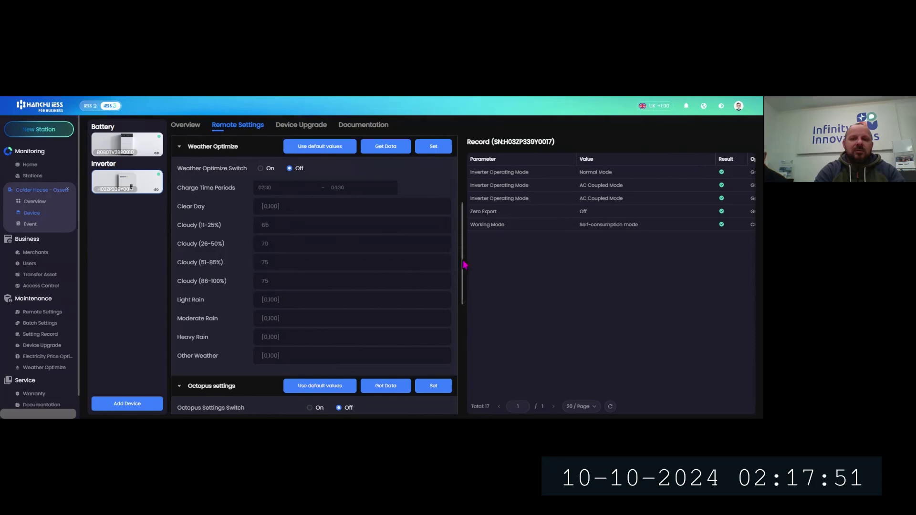
scroll(464, 267, down, 1)
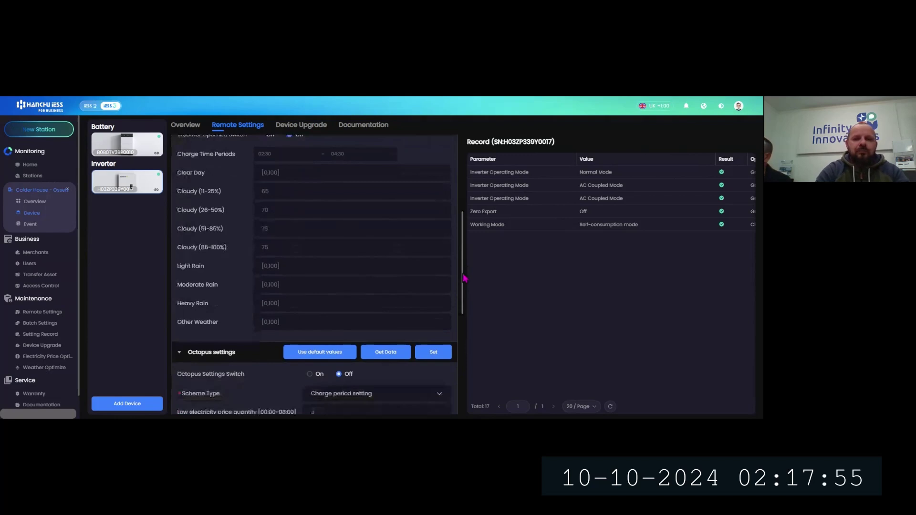
scroll(464, 278, down, 1)
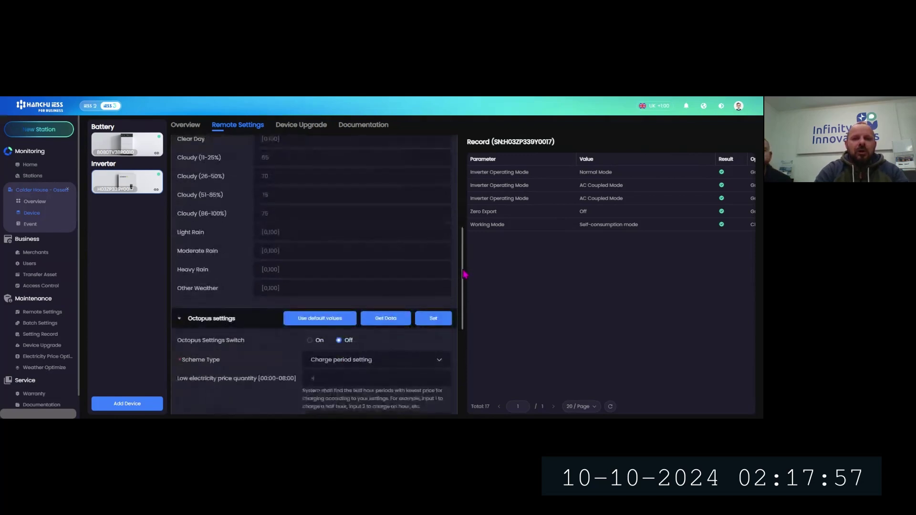
Leave the remote settings for the inverter's overview and return to the portal's home dashboard.
scroll(463, 274, up, 8)
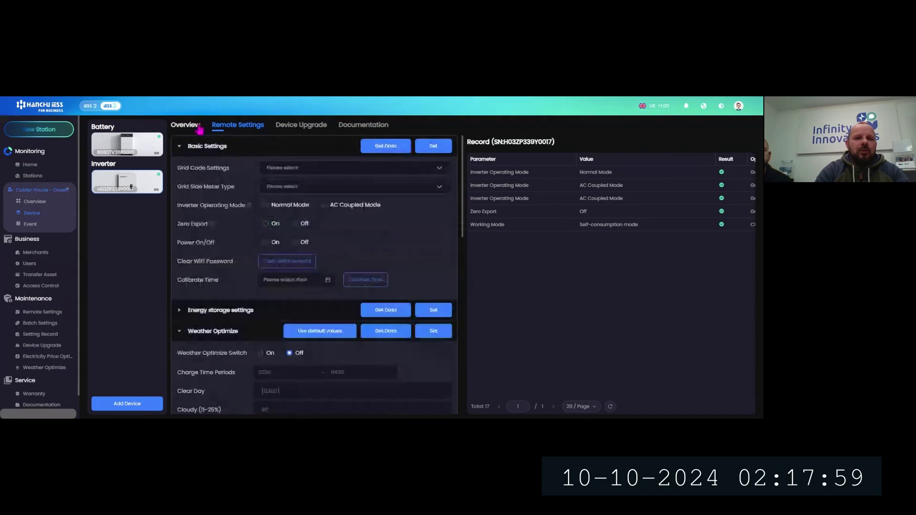
click(196, 126)
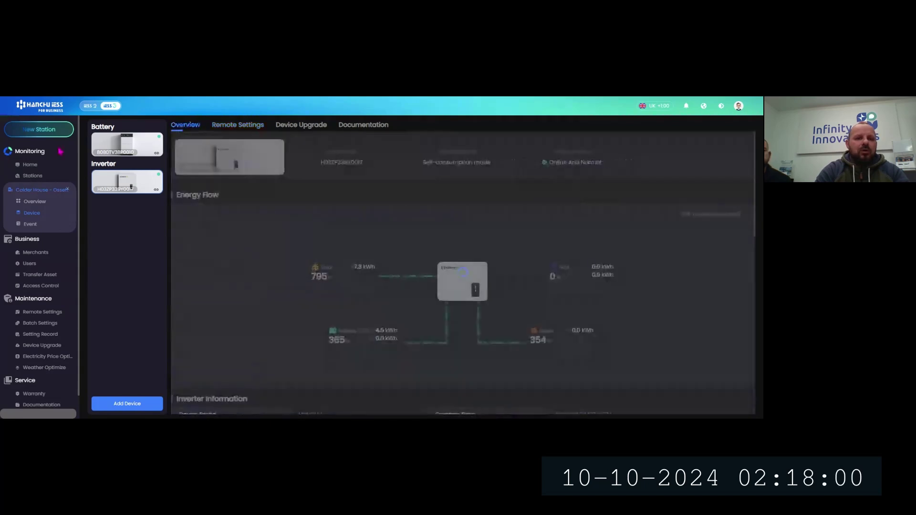
click(32, 166)
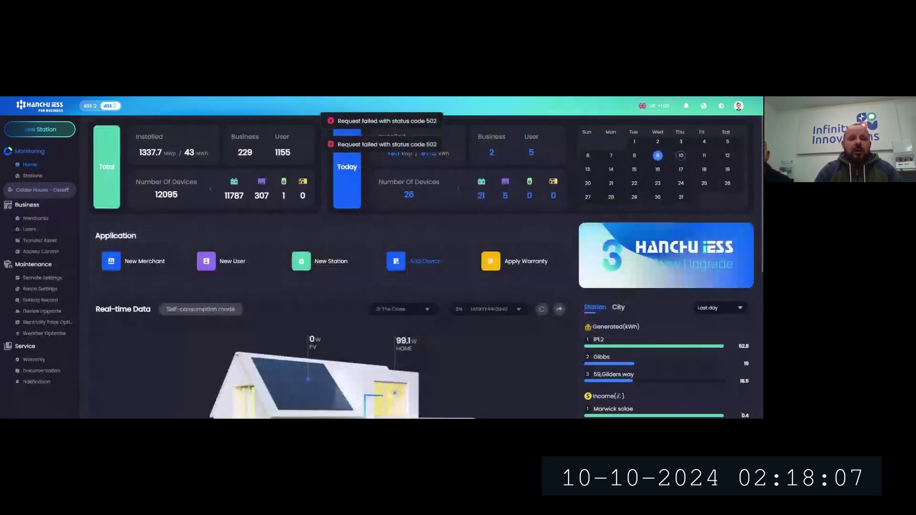
View the dashboard's Add User and warranty application forms and close them without submitting anything.
click(234, 262)
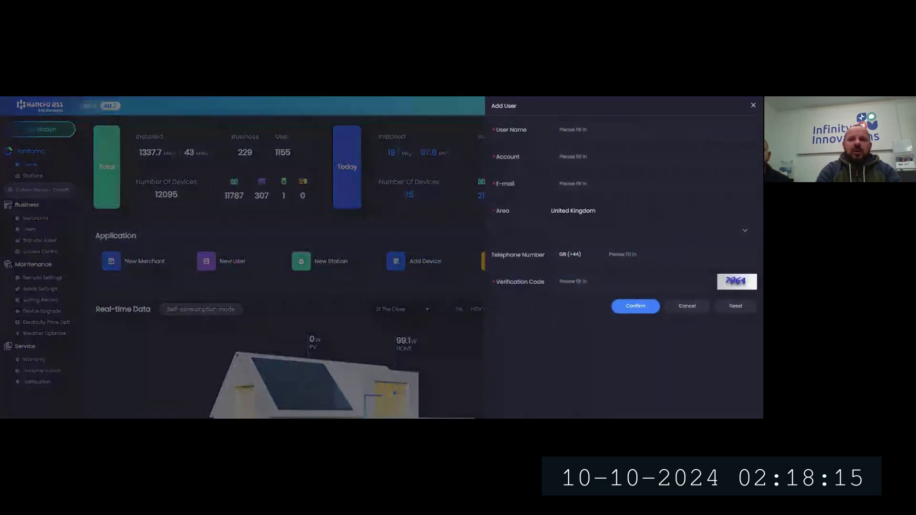
click(753, 105)
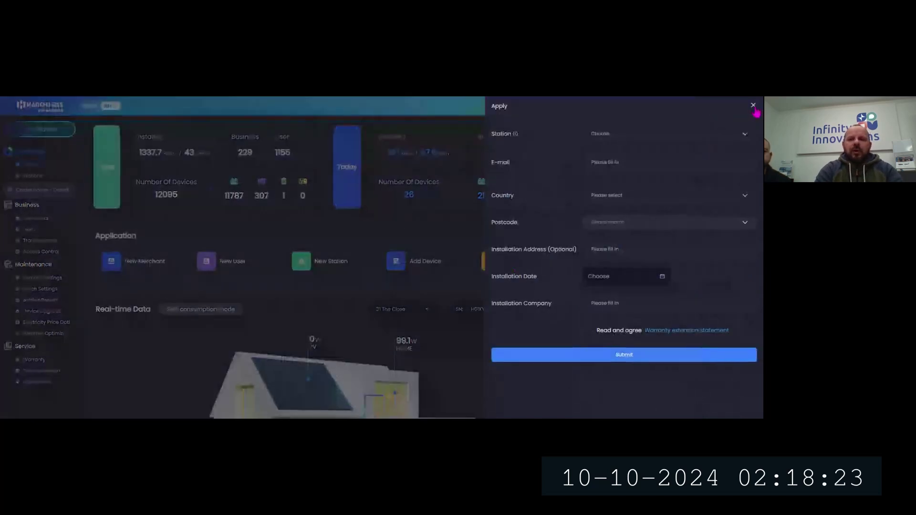
click(753, 106)
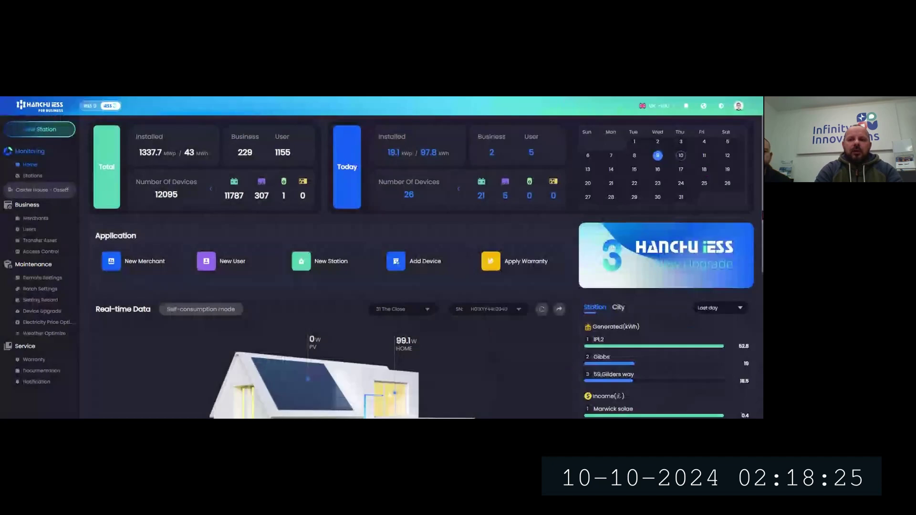
Review the dashboard's real-time data and the generation, income and online device rankings by station and by city.
scroll(420, 267, down, 2)
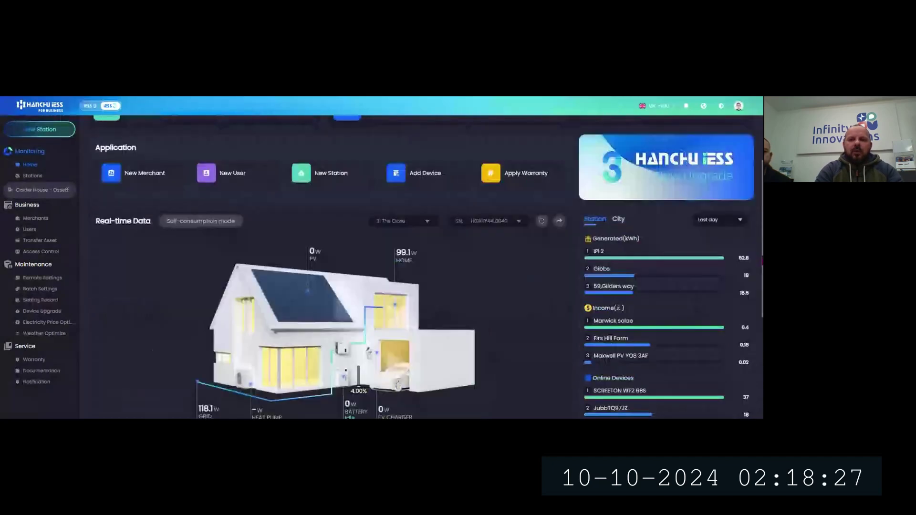
scroll(636, 198, down, 2)
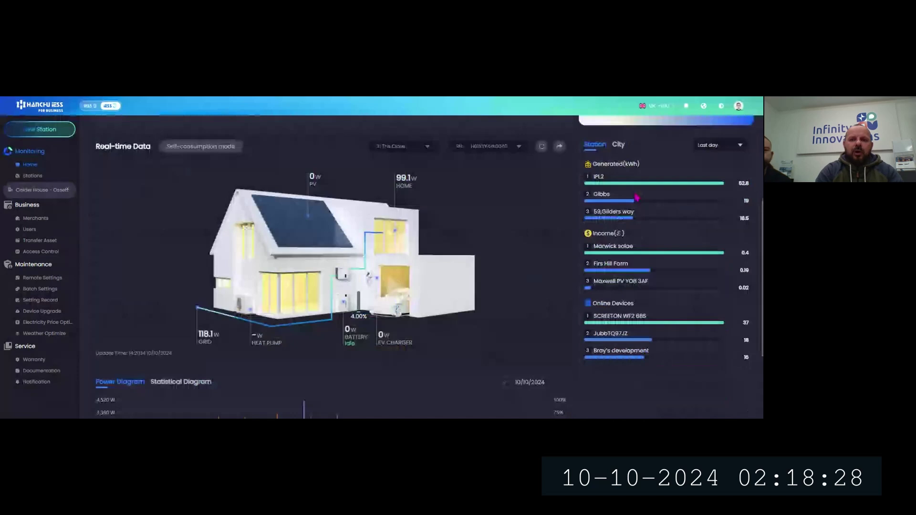
click(619, 145)
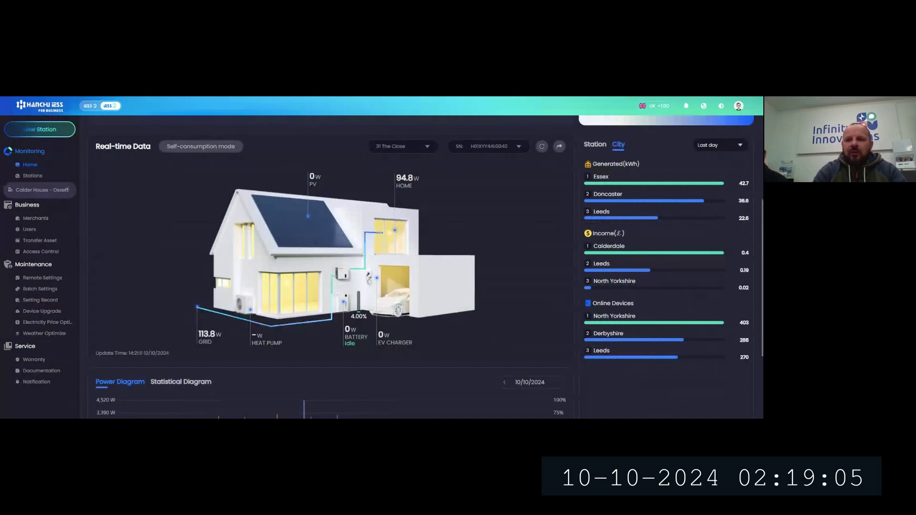
scroll(424, 264, up, 1)
scroll(361, 299, up, 3)
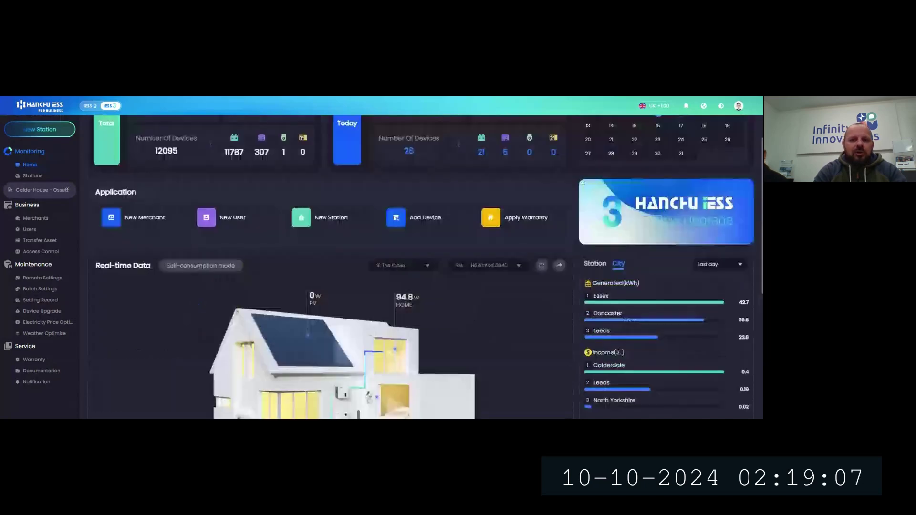
scroll(419, 267, up, 1)
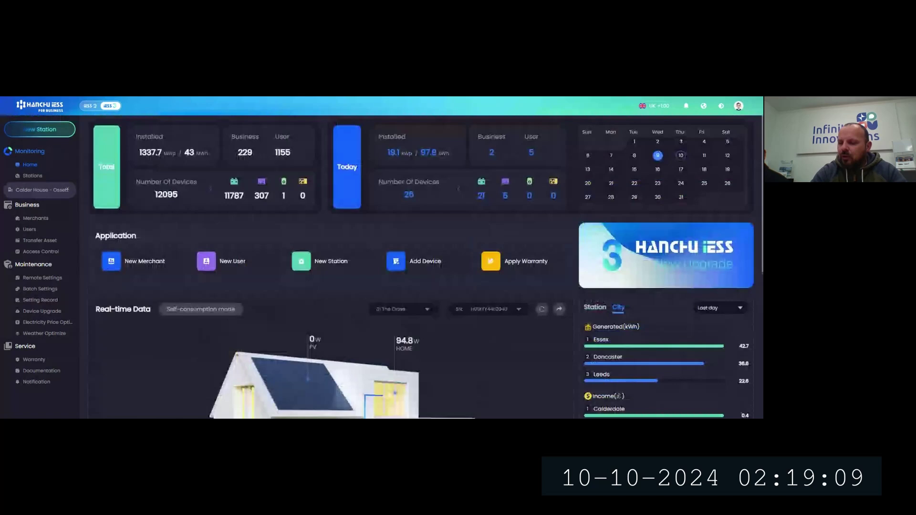